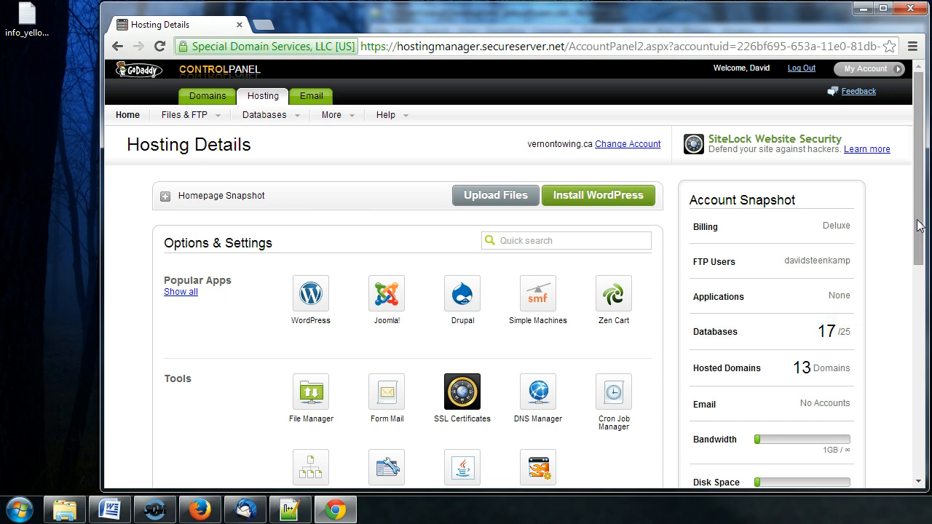
# Open the Manage FTP Users list from the Files & FTP menu.
pyautogui.click(190, 124)
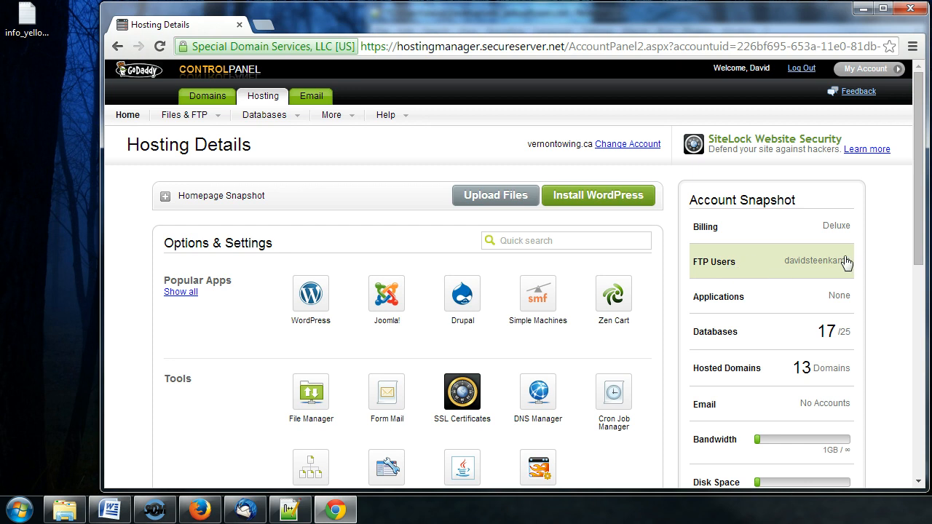
pyautogui.click(780, 263)
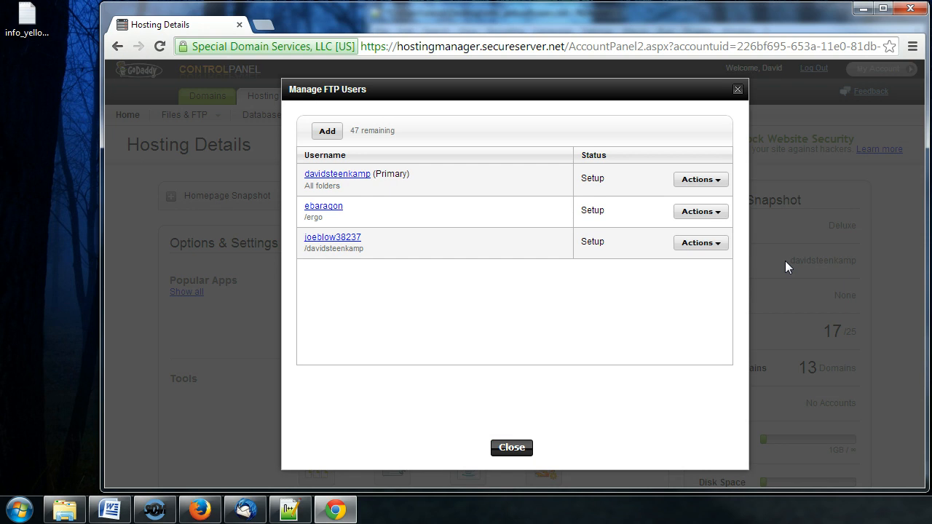
# Delete the old joeblow FTP user and confirm the removal.
pyautogui.click(696, 243)
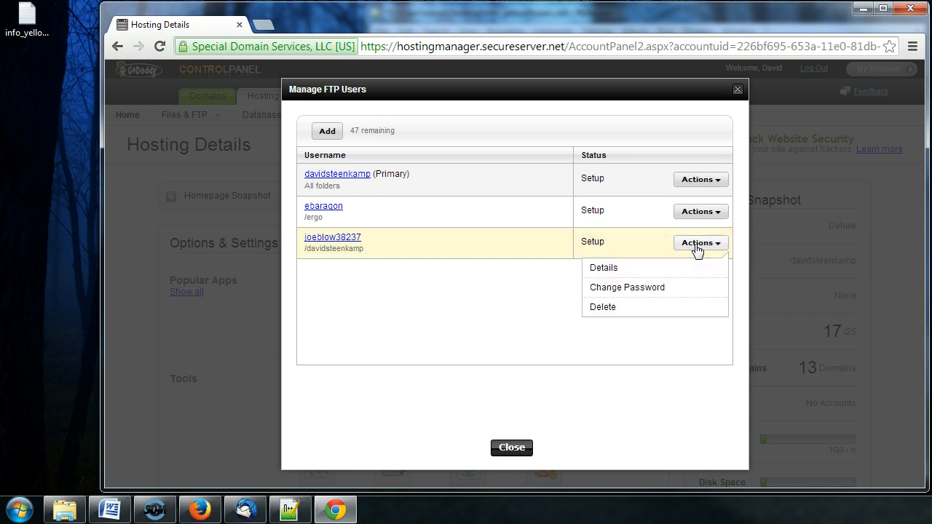
pyautogui.click(602, 307)
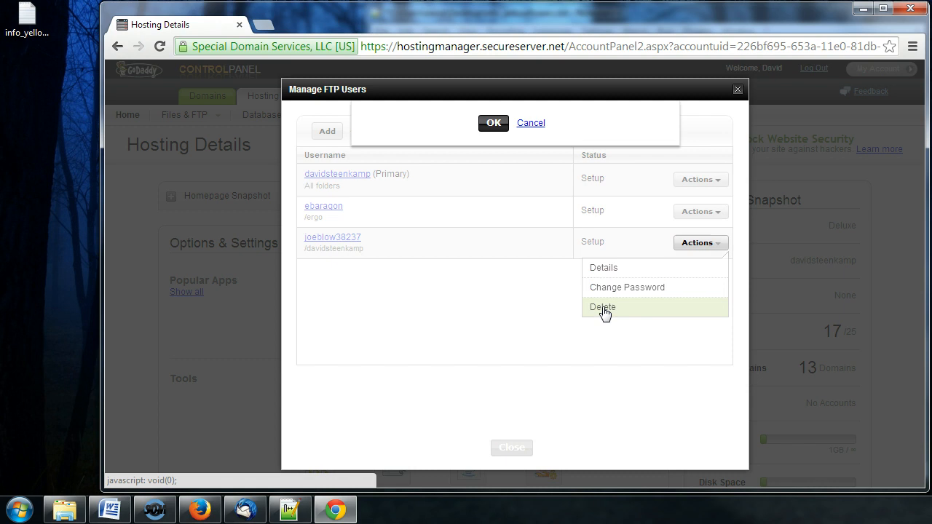
pyautogui.click(493, 225)
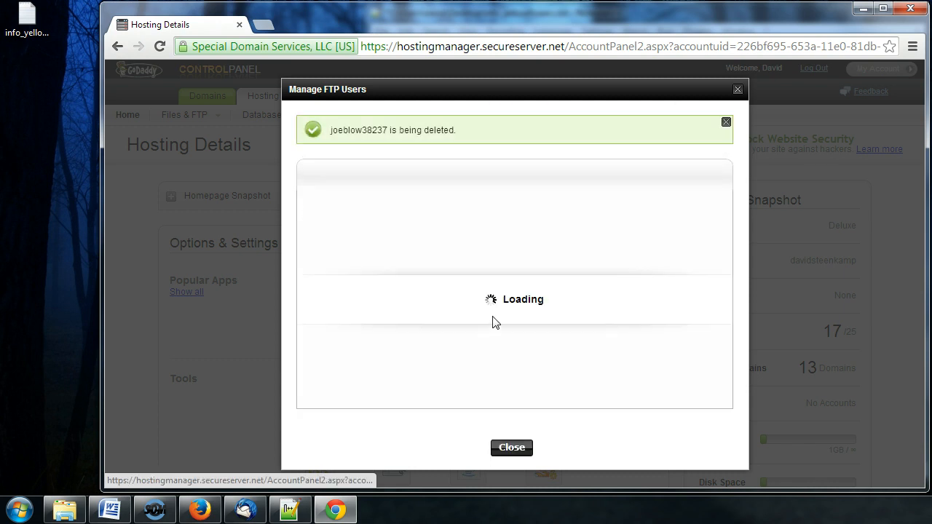
pyautogui.moveTo(313, 288)
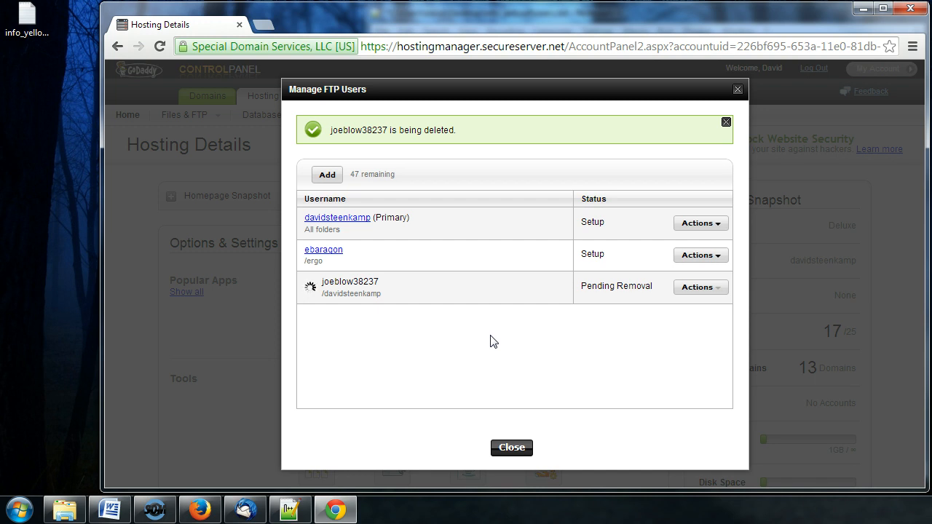
# Add a new FTP user with the username joeblow123.
pyautogui.click(329, 180)
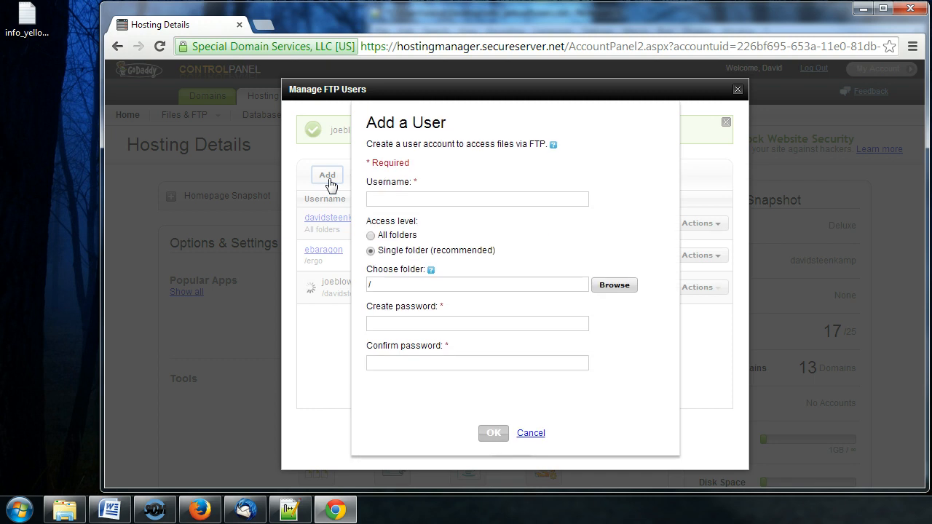
pyautogui.click(387, 200)
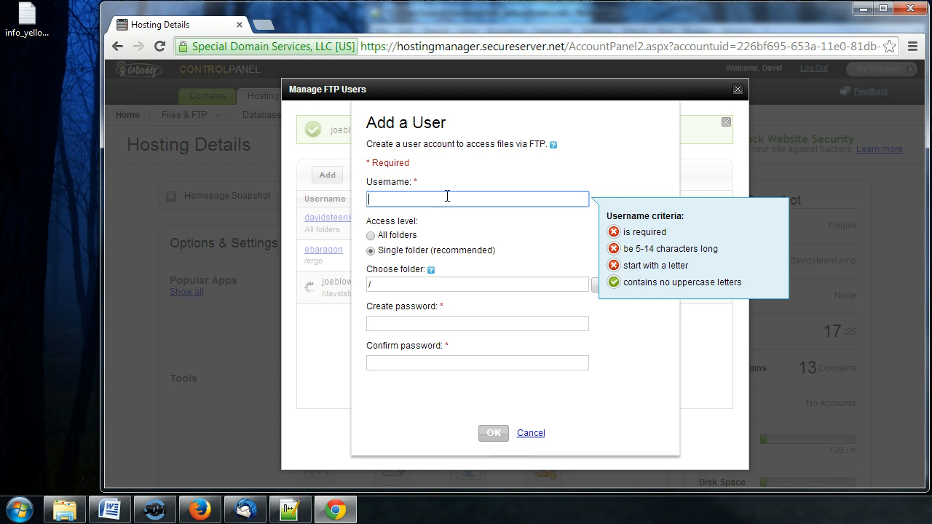
pyautogui.write('jowblow')
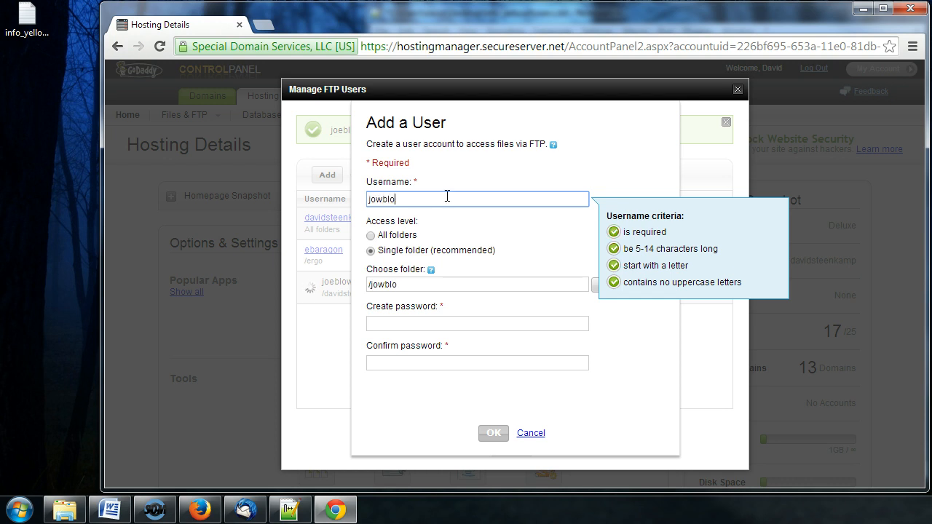
pyautogui.press('BackSpace')
pyautogui.write('e')
pyautogui.press('BackSpace')
pyautogui.press('BackSpace')
pyautogui.press('BackSpace')
pyautogui.press('BackSpace')
pyautogui.press('BackSpace')
pyautogui.write('eblow123')
# Reset the user's folder path to just / for single-folder access.
pyautogui.click(456, 283)
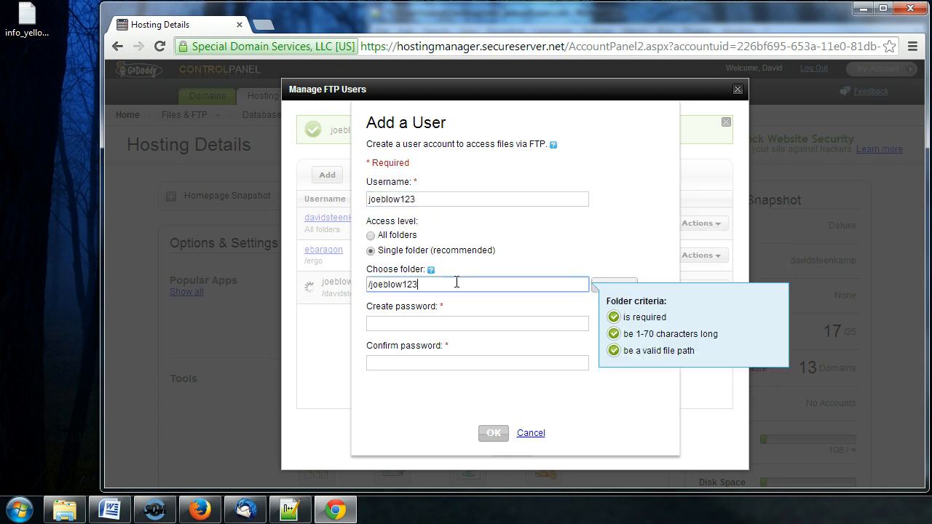
pyautogui.click(439, 198)
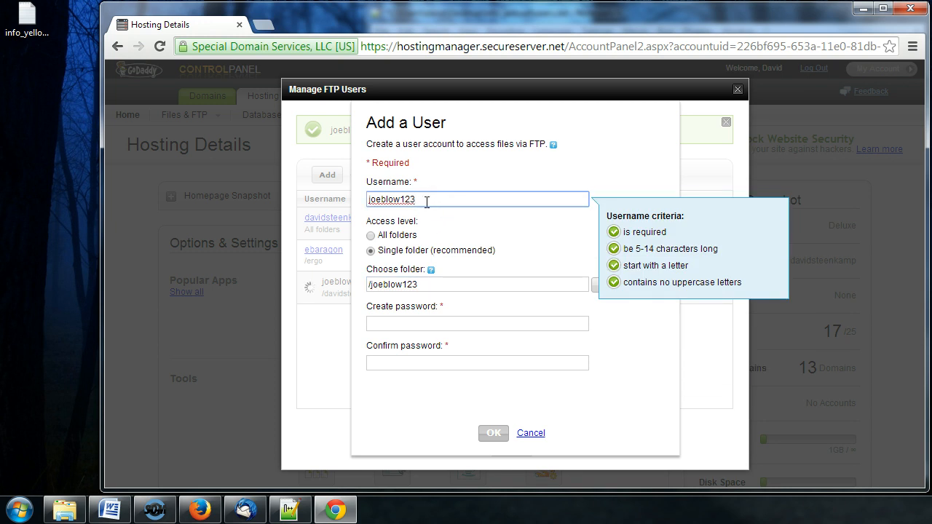
pyautogui.click(435, 282)
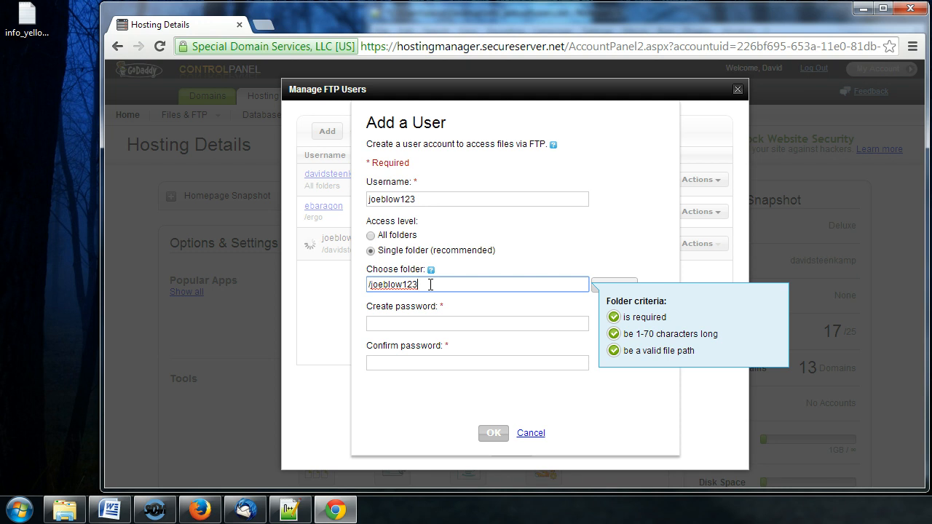
pyautogui.press('BackSpace')
pyautogui.press('BackSpace')
pyautogui.press('BackSpace')
pyautogui.press('BackSpace')
pyautogui.press('BackSpace')
pyautogui.press('BackSpace')
pyautogui.press('BackSpace')
pyautogui.press('BackSpace')
pyautogui.press('BackSpace')
pyautogui.press('BackSpace')
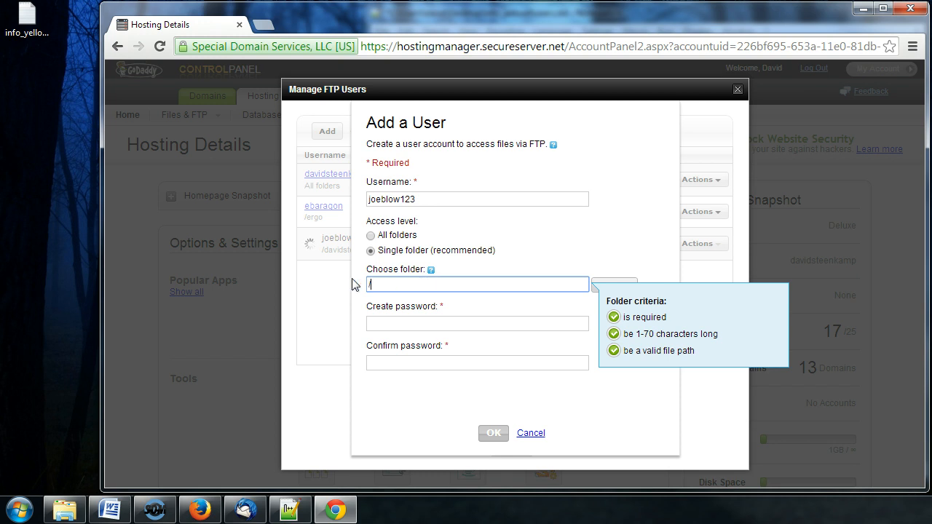
pyautogui.doubleClick(381, 283)
pyautogui.click(376, 285)
pyautogui.click(450, 324)
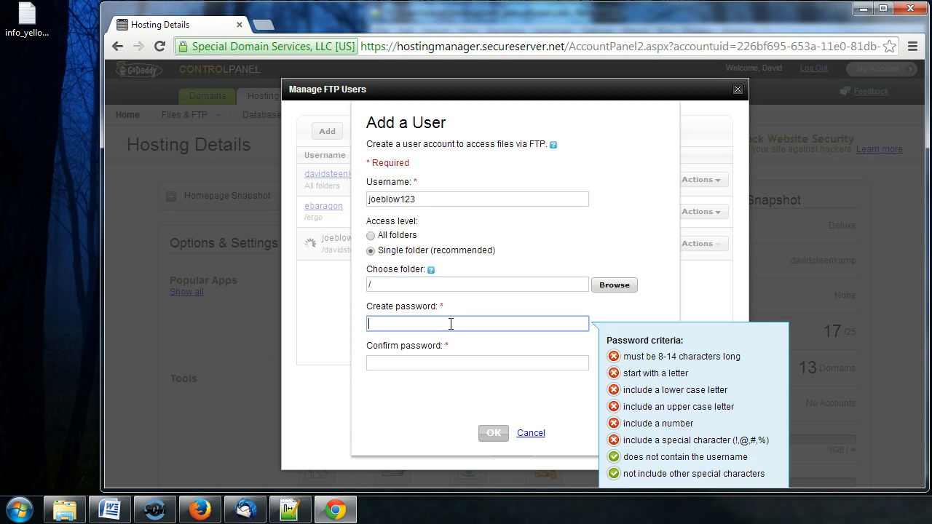
# Enter a password meeting the criteria and retype it in Confirm password.
pyautogui.write('•••••••')
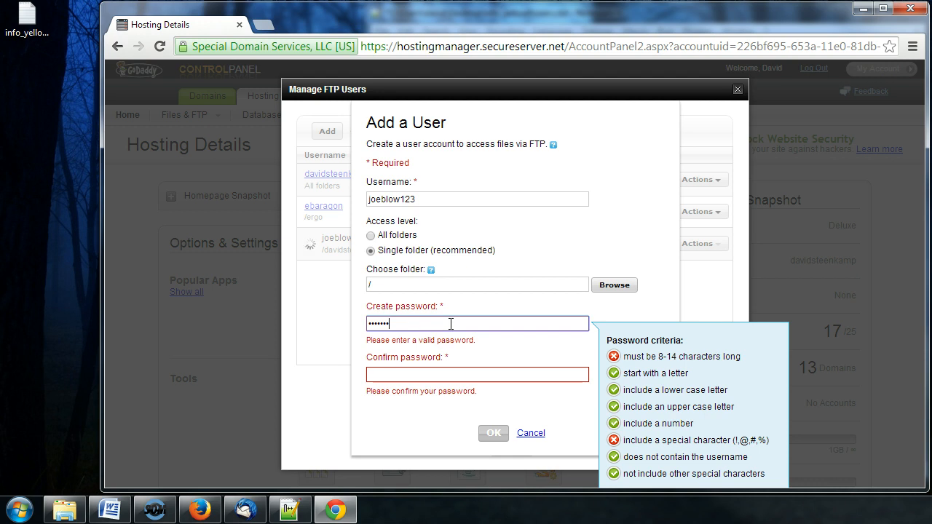
pyautogui.write('•')
pyautogui.press('BackSpace')
pyautogui.press('BackSpace')
pyautogui.press('BackSpace')
pyautogui.press('BackSpace')
pyautogui.press('BackSpace')
pyautogui.press('BackSpace')
pyautogui.press('BackSpace')
pyautogui.press('BackSpace')
pyautogui.write('••••')
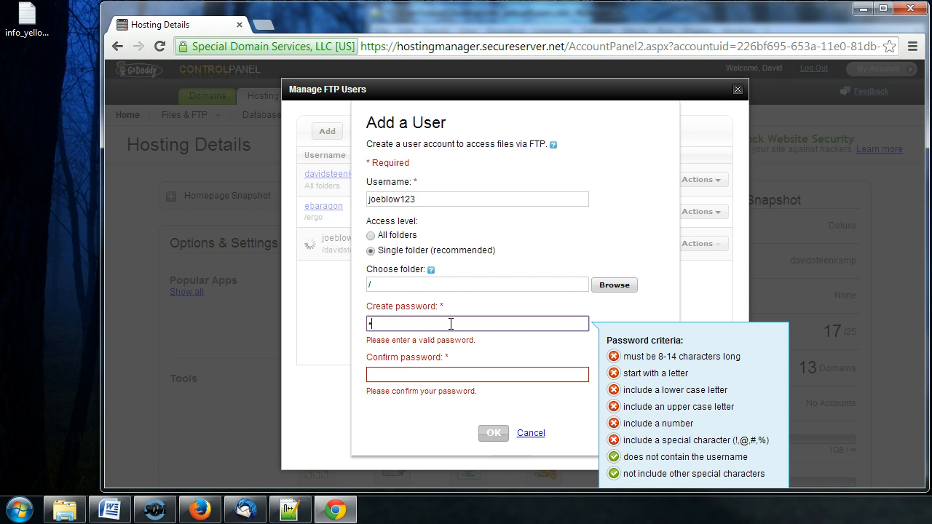
pyautogui.write('••••••')
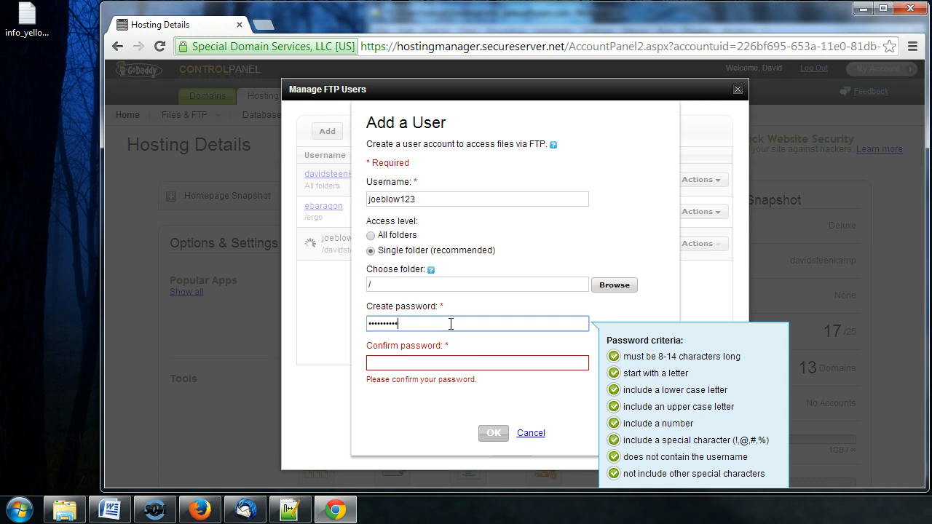
pyautogui.click(450, 361)
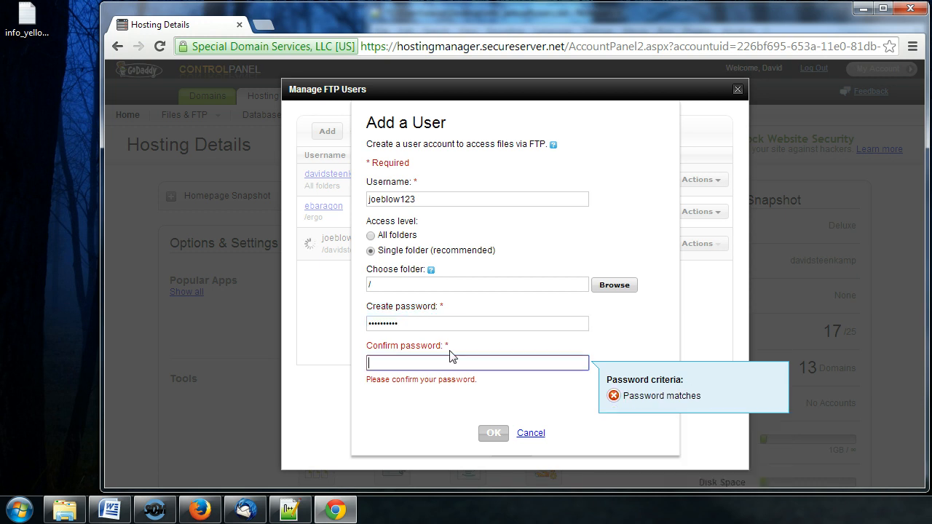
pyautogui.write('••••••••••')
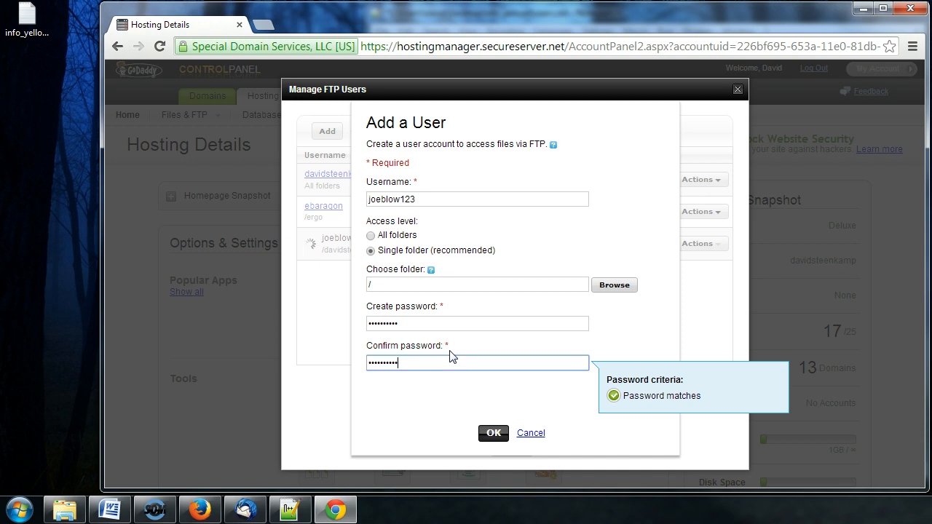
# Type username joeblow123, access level / and the password lines into info_yellowflowers.txt.
pyautogui.click(291, 511)
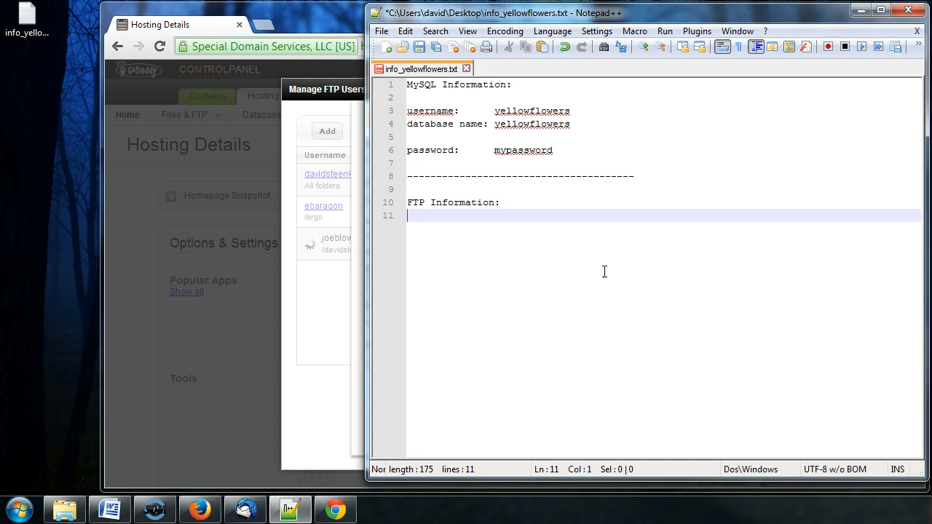
pyautogui.press('Return')
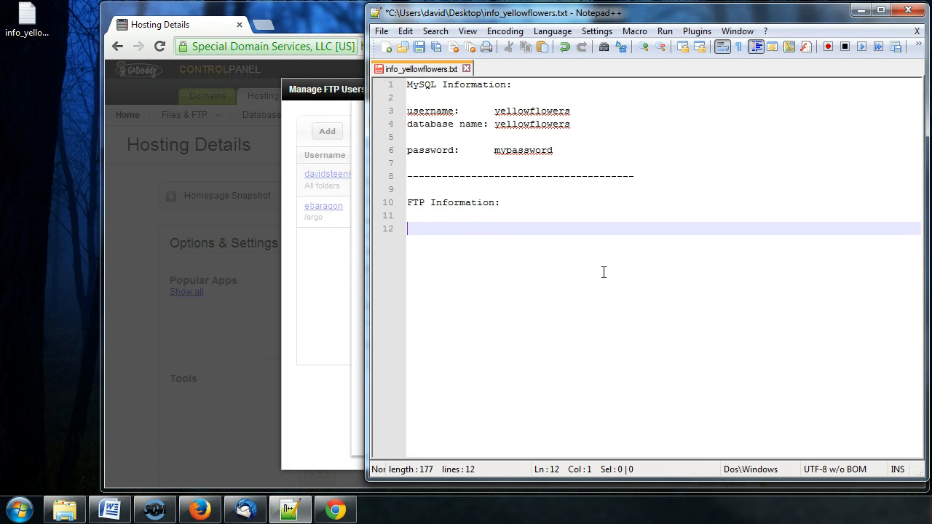
pyautogui.write('username:   ')
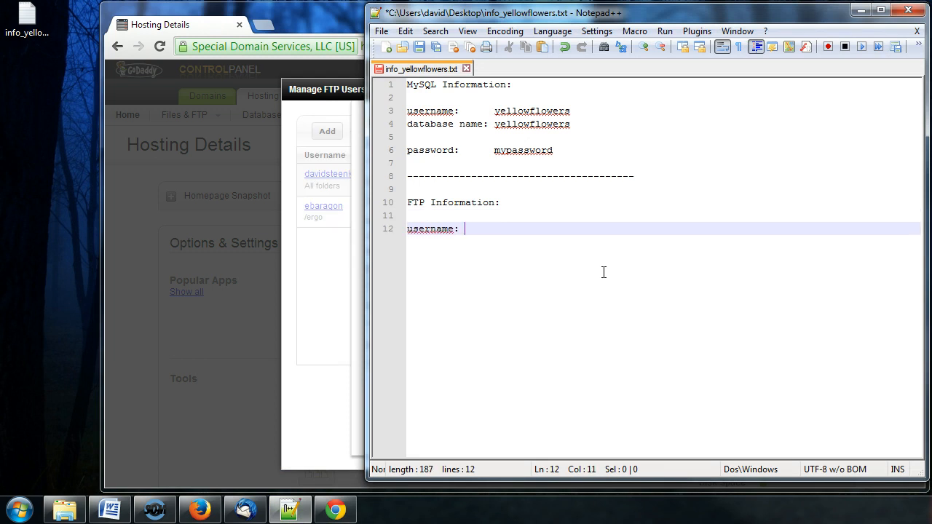
pyautogui.write('   joeblow123')
pyautogui.moveTo(588, 20); pyautogui.dragTo(801, 28)
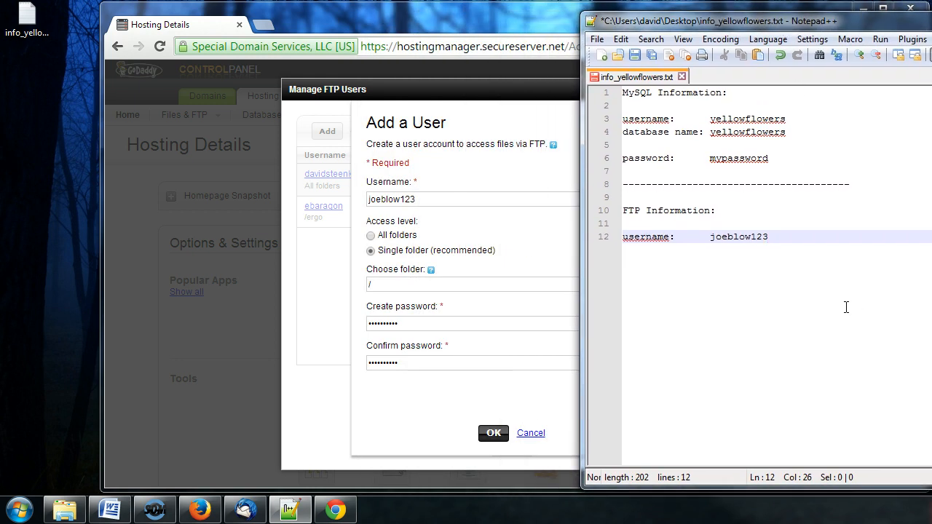
pyautogui.press('Return')
pyautogui.write('access level')
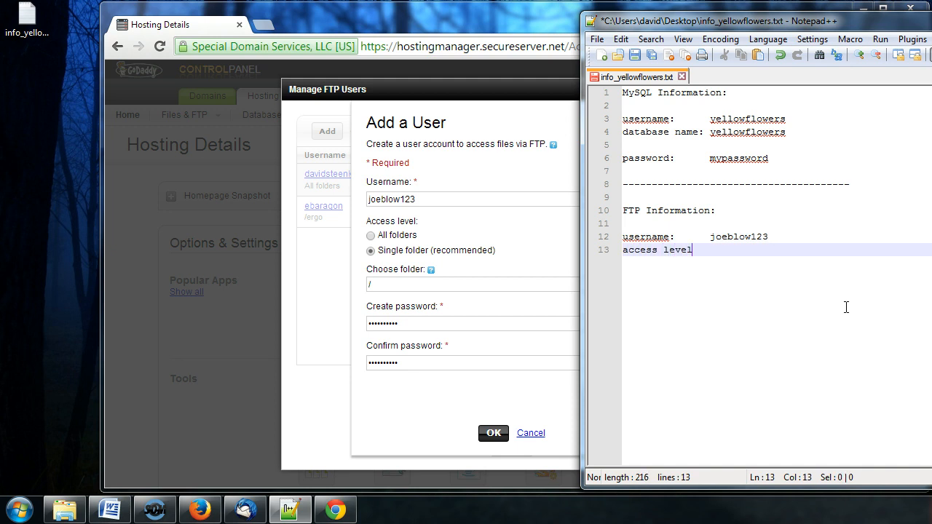
pyautogui.write(':  /')
pyautogui.press('Return')
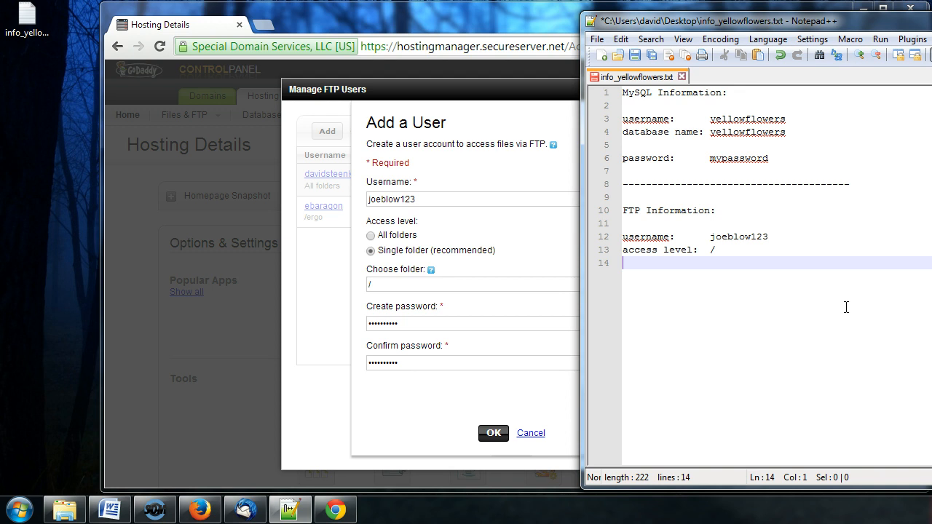
pyautogui.write('password:      mypassword')
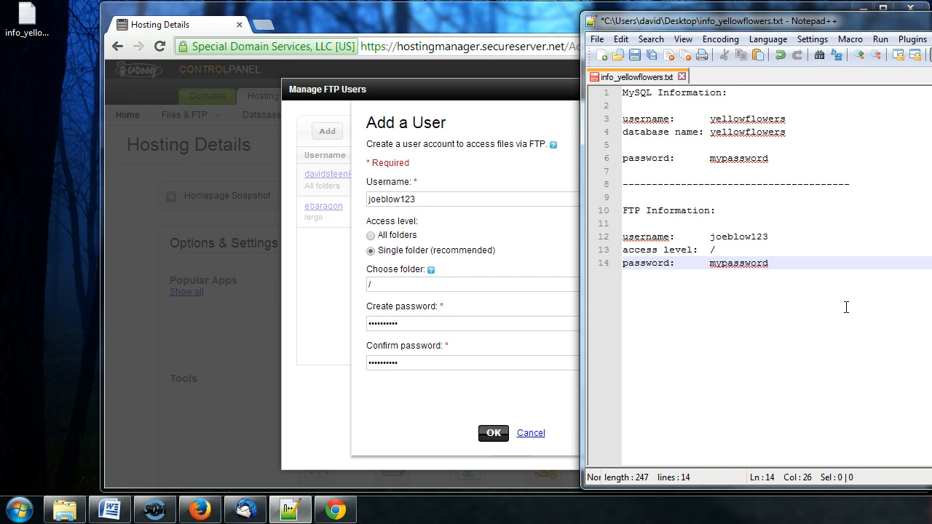
# Add a blank line and a dashed divider below the FTP password line.
pyautogui.press('Up')
pyautogui.press('Return')
pyautogui.press('Down')
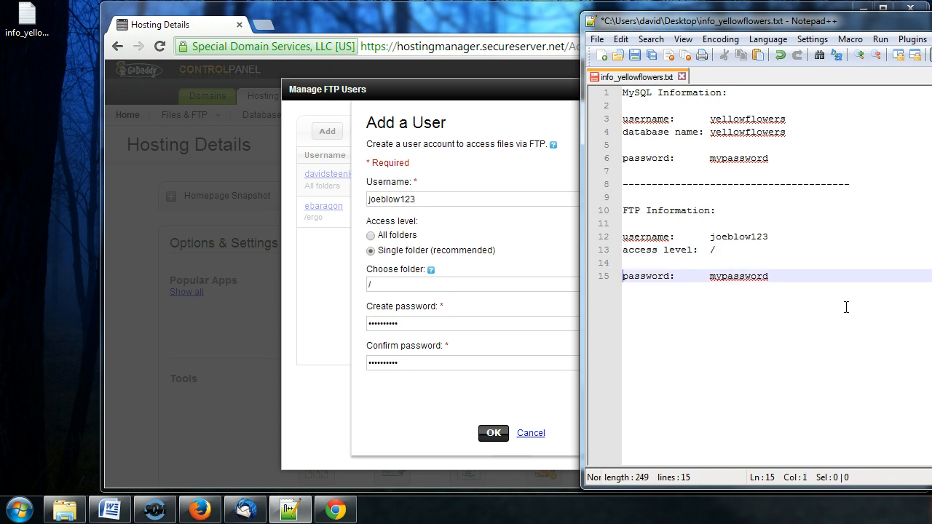
pyautogui.press('End')
pyautogui.press('Return')
pyautogui.press('Return')
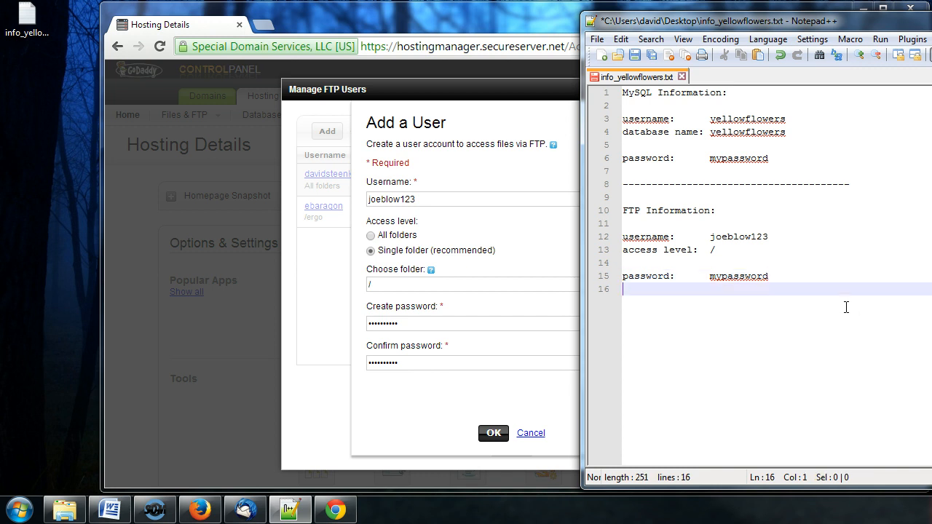
pyautogui.write('-------------------------------')
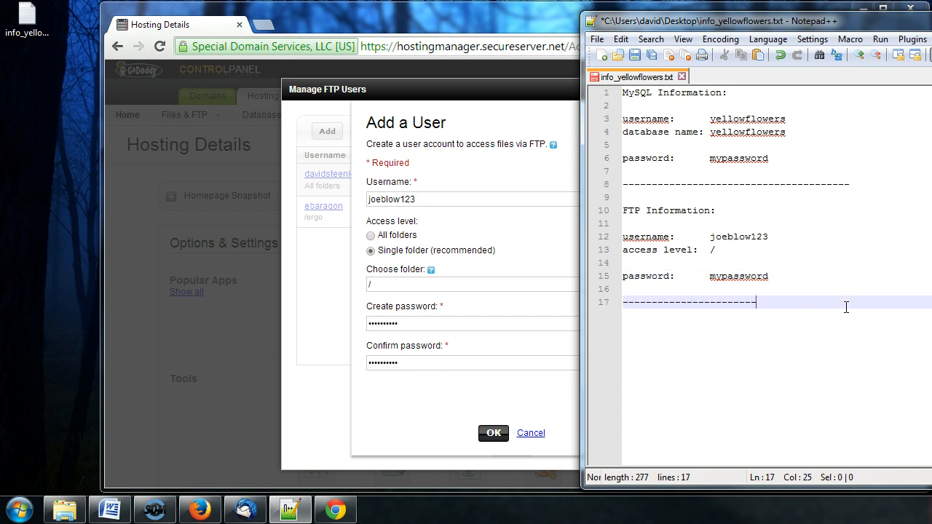
pyautogui.write('---------')
pyautogui.press('BackSpace')
pyautogui.moveTo(810, 28); pyautogui.dragTo(595, 19)
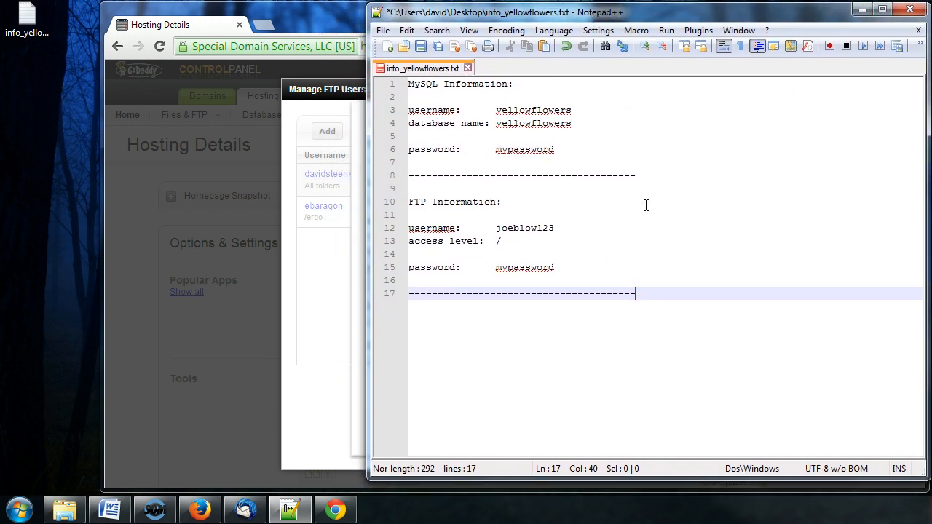
# Save the notes file and minimize Notepad++.
pyautogui.click(421, 47)
pyautogui.click(705, 201)
pyautogui.click(862, 8)
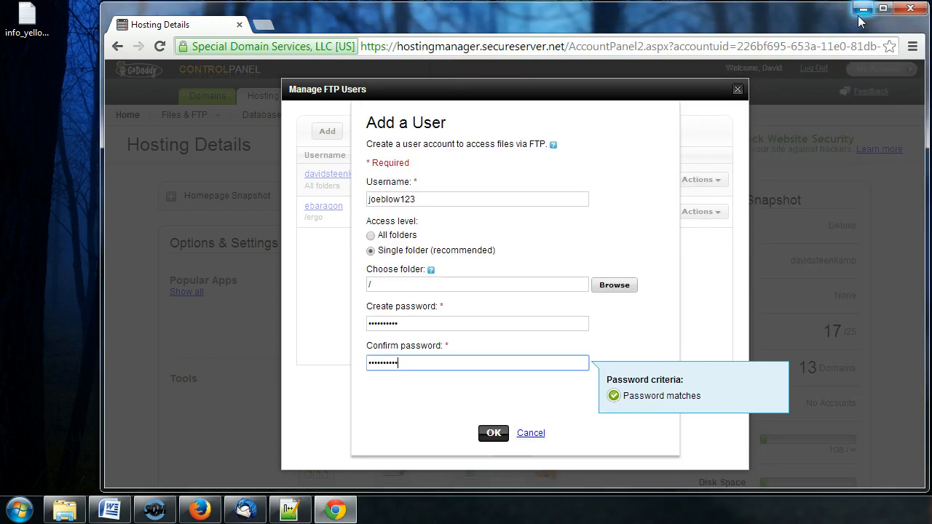
# Submit the Add a User form for joeblow123, then minimize the browser.
pyautogui.click(387, 285)
pyautogui.click(432, 325)
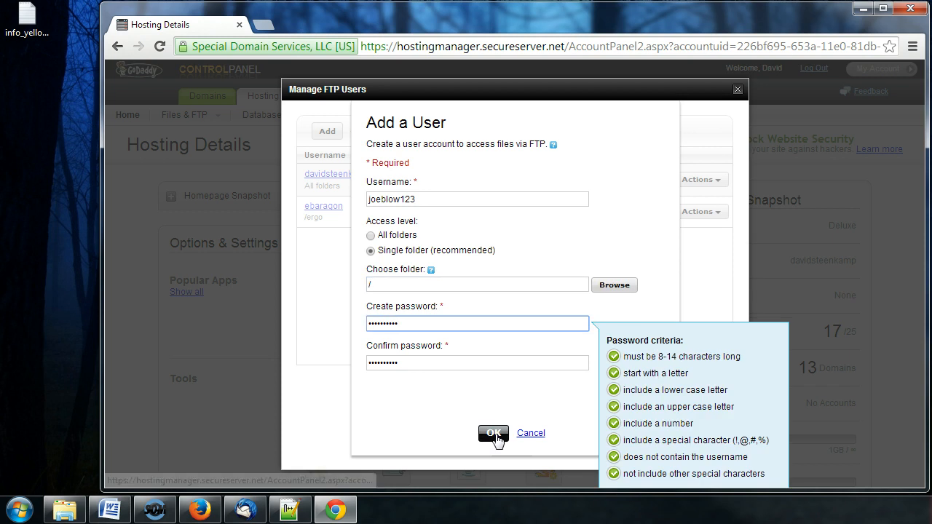
pyautogui.click(493, 434)
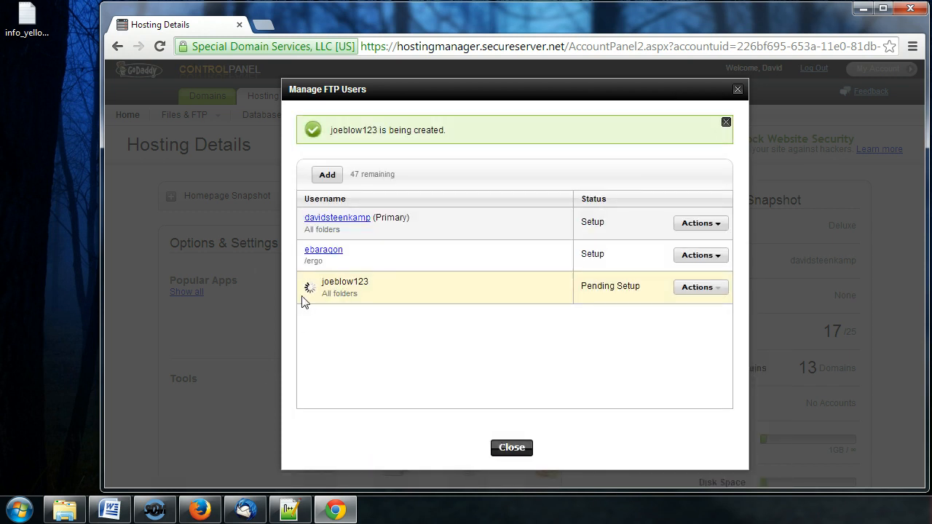
pyautogui.moveTo(309, 290)
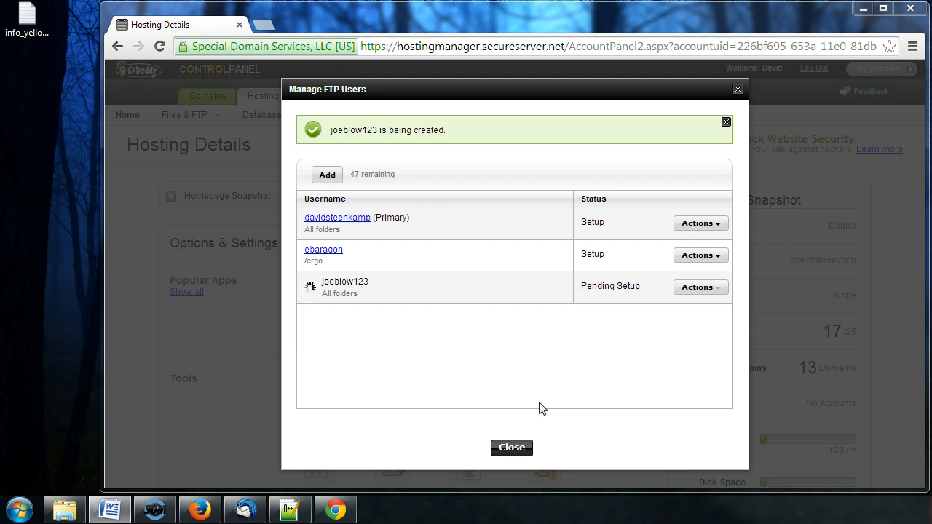
pyautogui.click(863, 10)
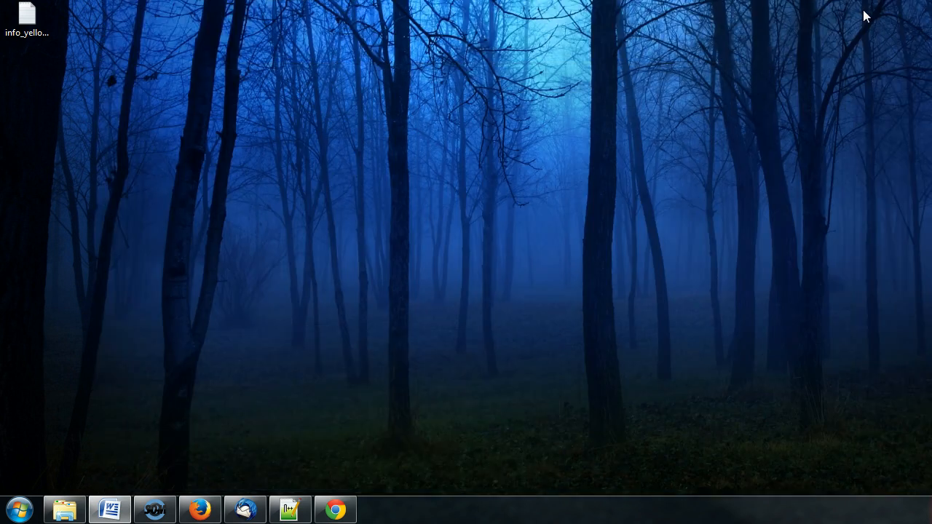
# Close the Hosting Details and old FireFTP tabs and launch FireFTP in a new tab.
pyautogui.click(200, 510)
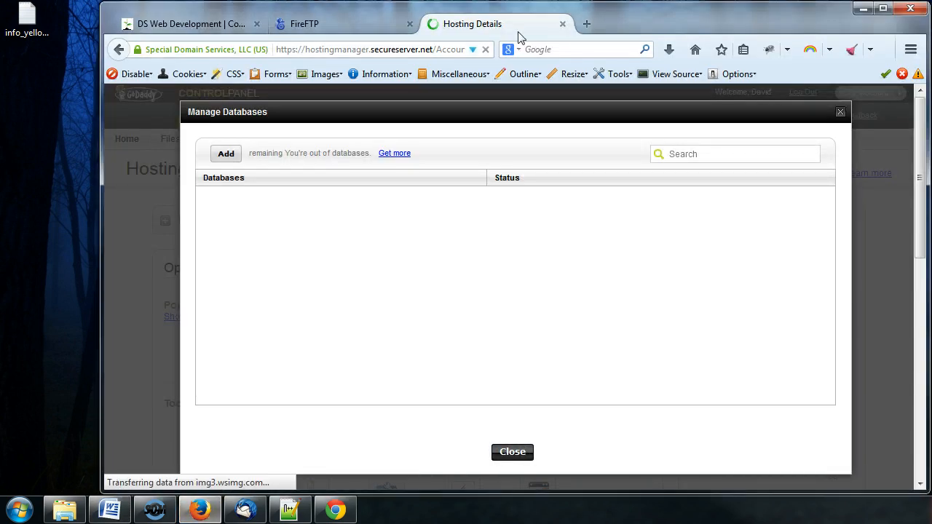
pyautogui.click(561, 24)
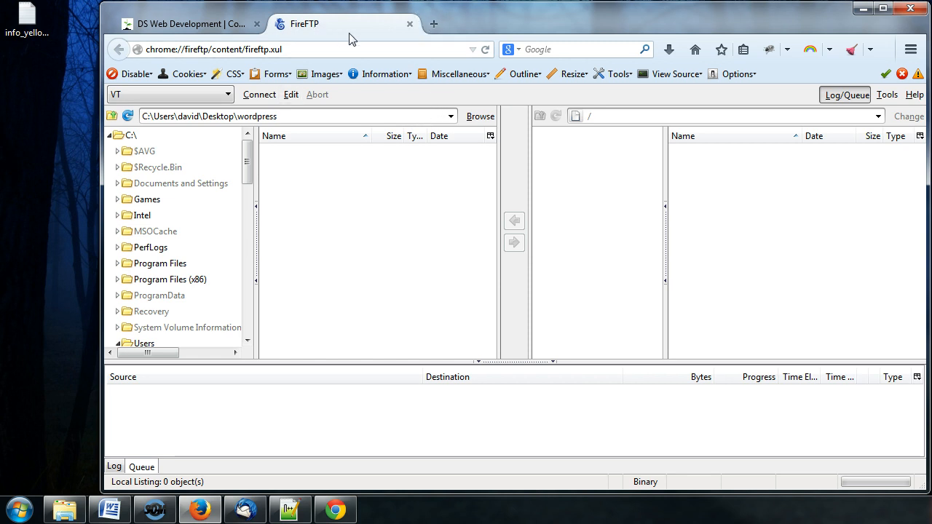
pyautogui.click(409, 24)
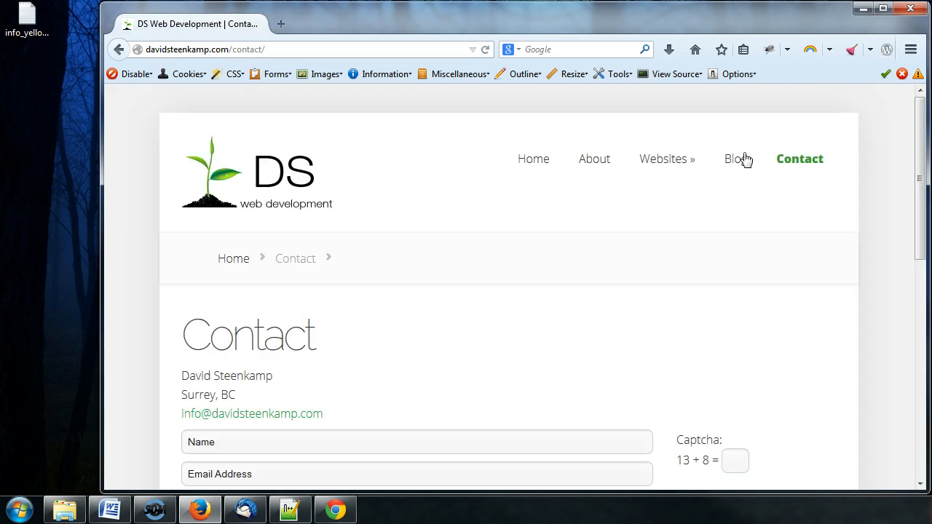
pyautogui.click(910, 51)
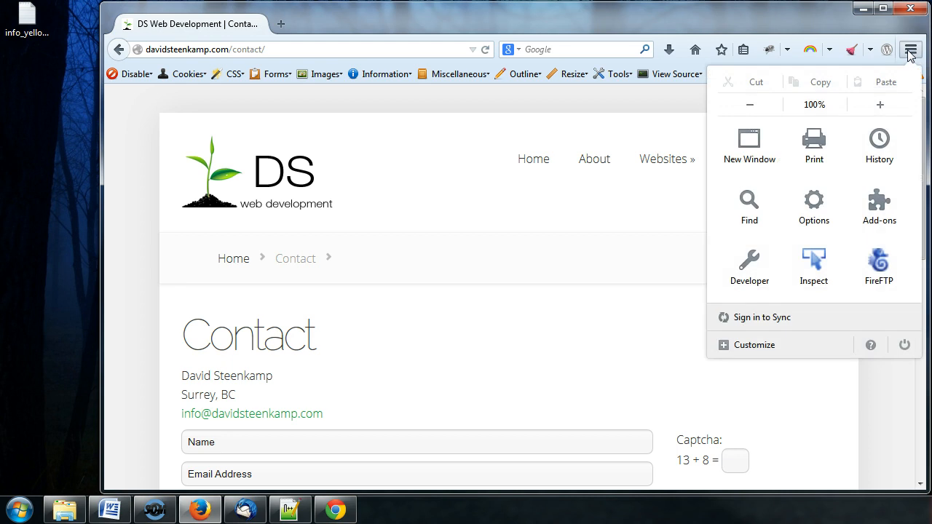
pyautogui.click(875, 264)
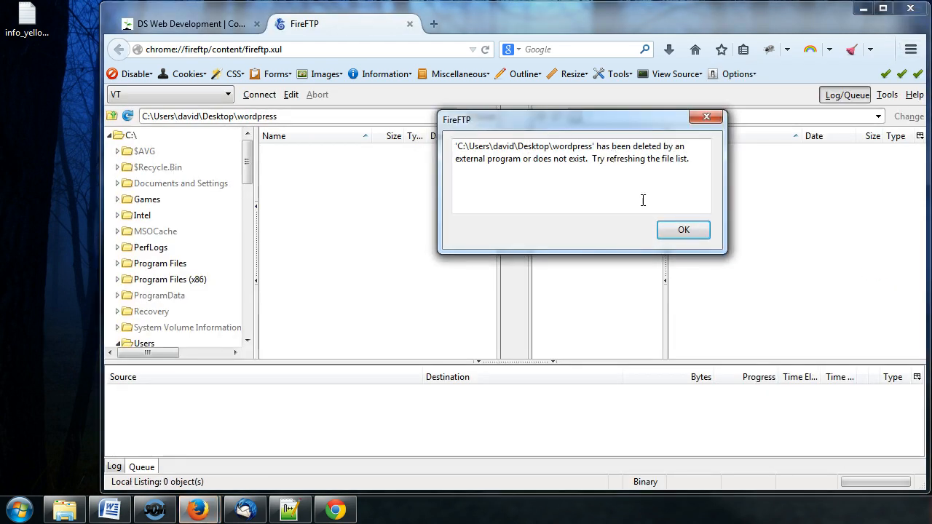
# Dismiss the error and trim 'wordpress' from the local path to show the Desktop folder.
pyautogui.click(687, 231)
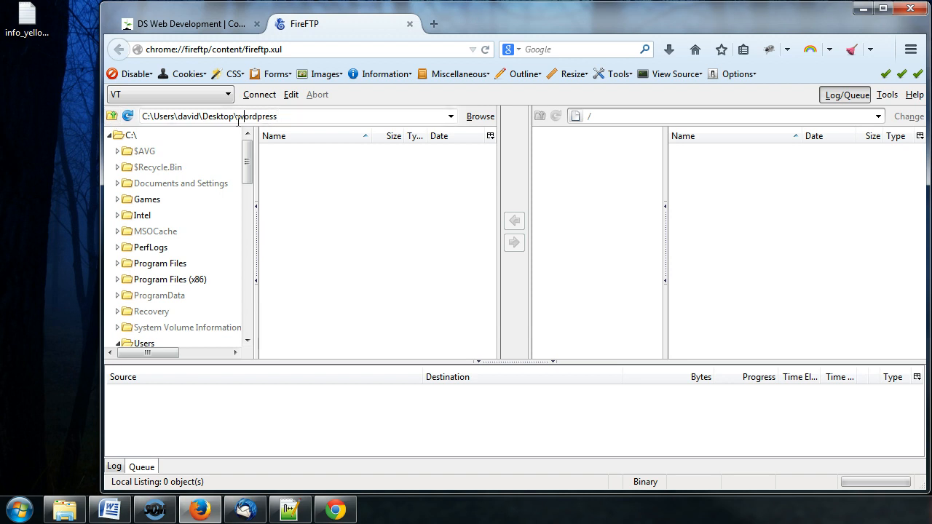
pyautogui.moveTo(237, 118); pyautogui.dragTo(439, 121)
pyautogui.press('BackSpace')
pyautogui.press('BackSpace')
pyautogui.press('Return')
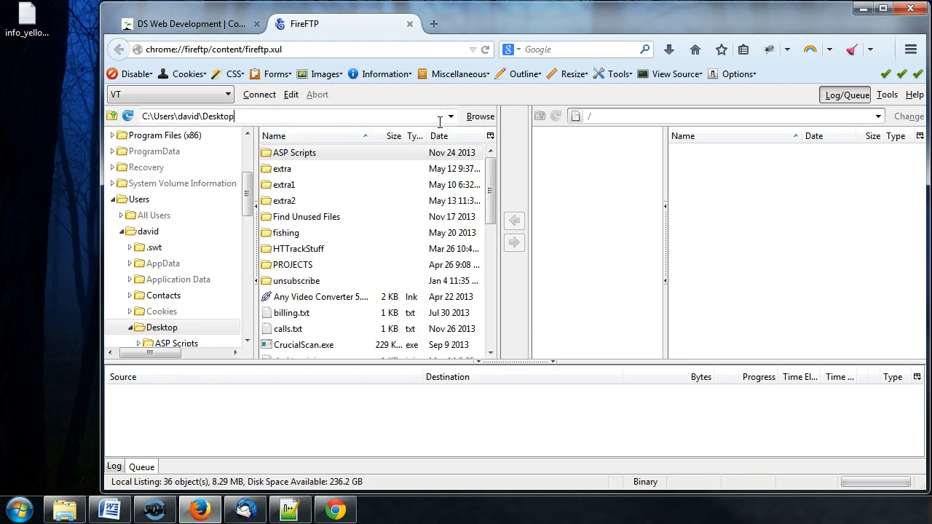
# Create a new FireFTP account named yellowflowers.
pyautogui.click(226, 96)
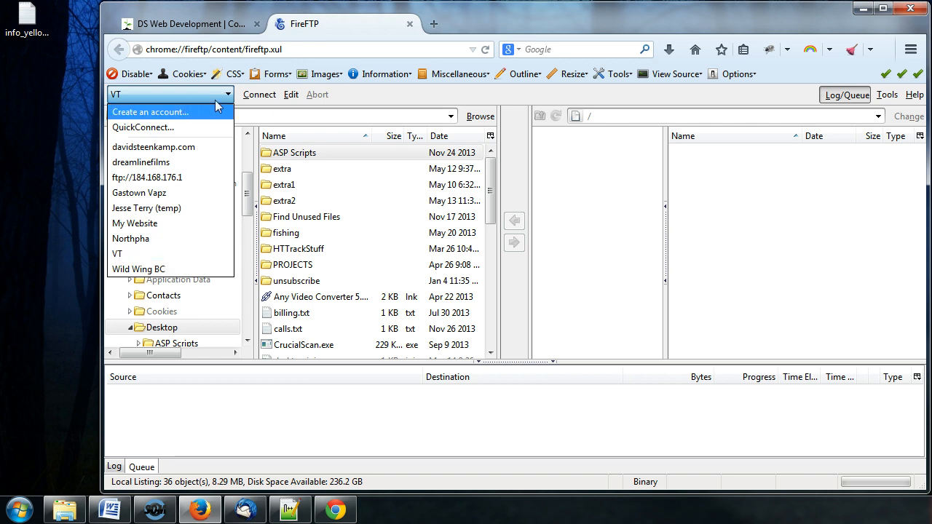
pyautogui.click(230, 96)
pyautogui.click(229, 95)
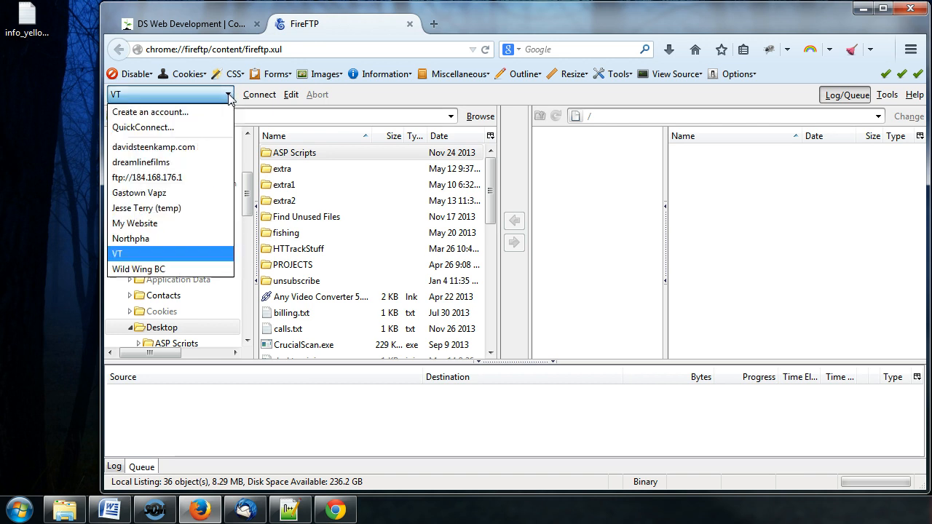
pyautogui.click(161, 117)
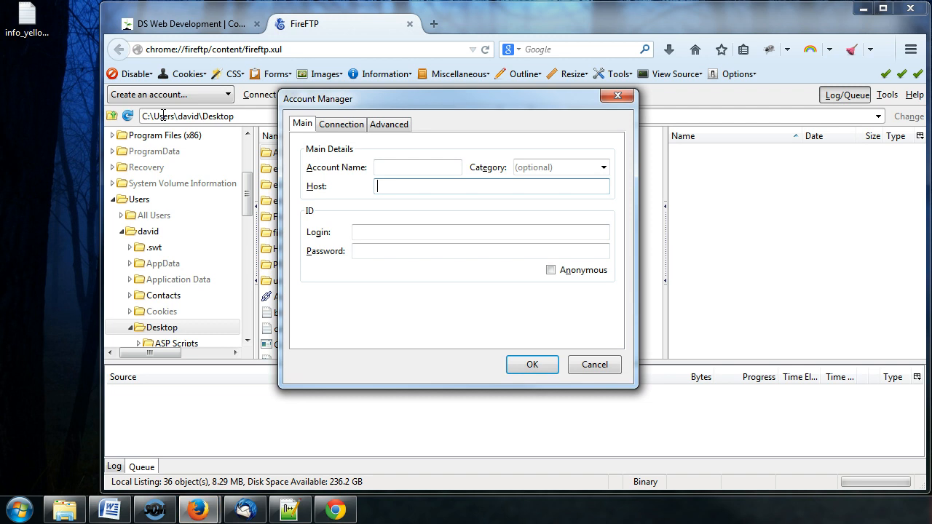
pyautogui.click(404, 168)
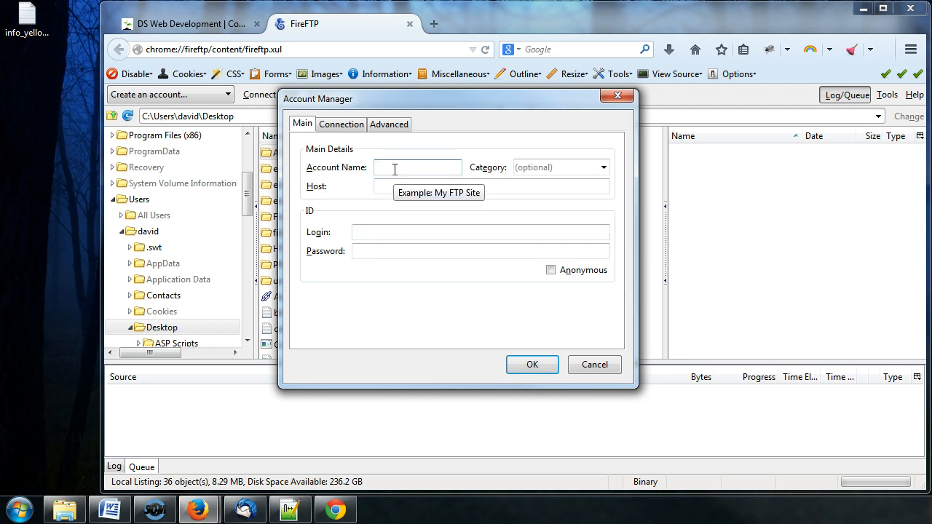
pyautogui.write('yellowflowers')
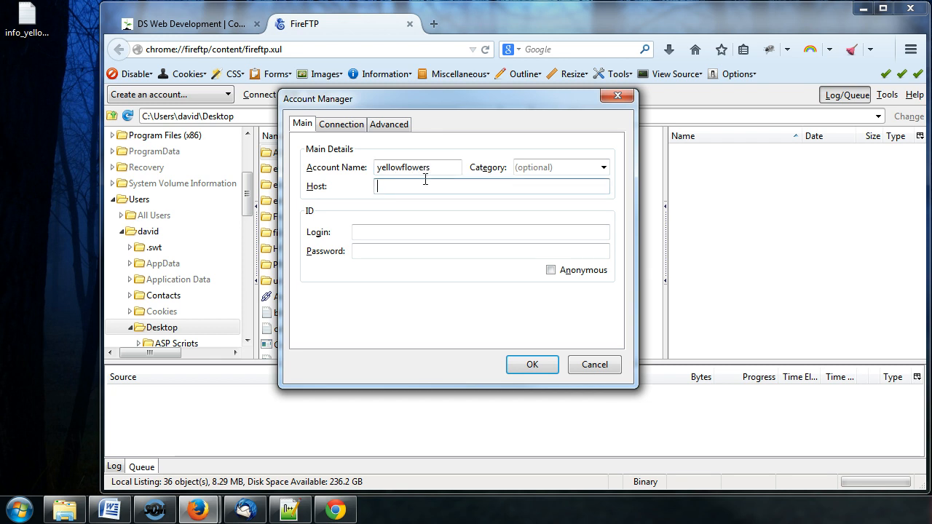
# Enter ftp://ednasedibles.com as the account's host.
pyautogui.click(414, 189)
pyautogui.click(415, 188)
pyautogui.write('ftp:')
pyautogui.write('//')
pyautogui.write('sd')
pyautogui.write('nasedibles')
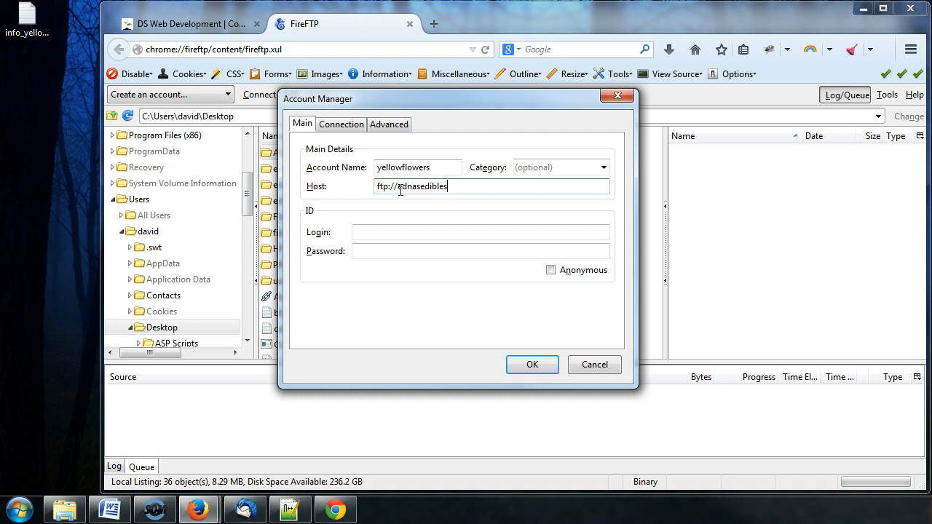
pyautogui.write('.com')
pyautogui.click(399, 188)
# Replace ednasedibles.com in Host with the main site domain followed by /yellowflowers.
pyautogui.moveTo(400, 188); pyautogui.dragTo(478, 187)
pyautogui.click(473, 187)
pyautogui.click(399, 187)
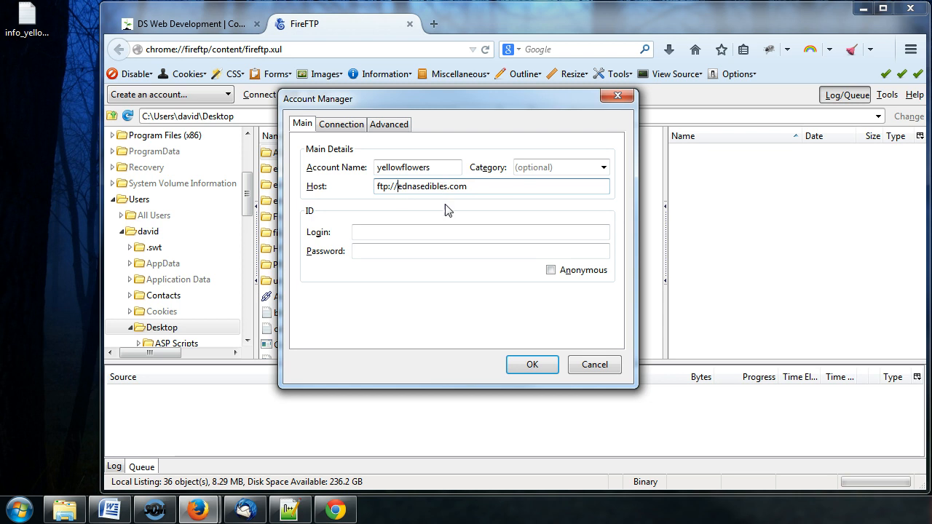
pyautogui.moveTo(399, 187); pyautogui.dragTo(483, 190)
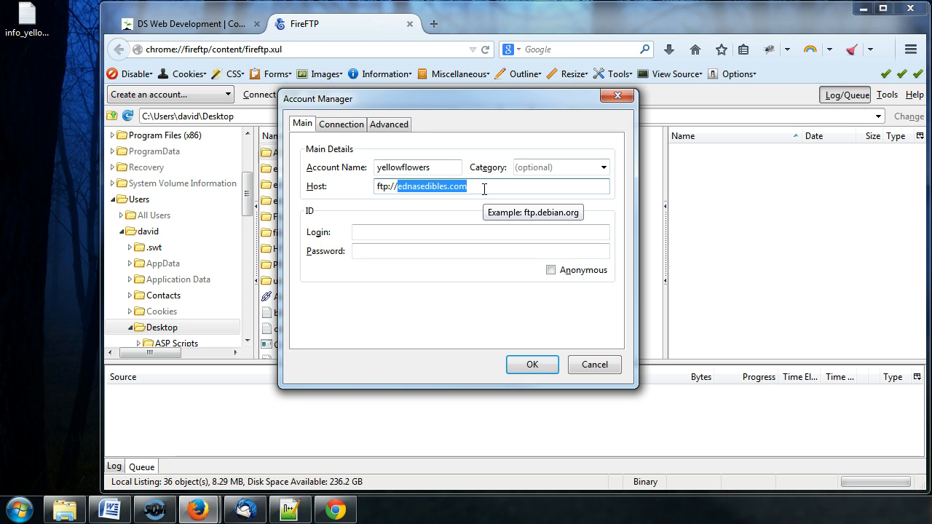
pyautogui.write('davidsteen')
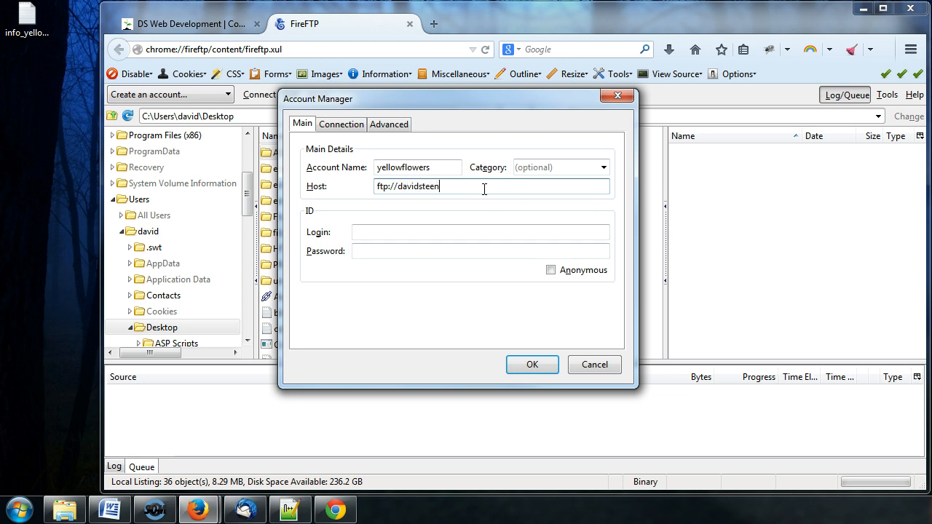
pyautogui.write('kamp.com/yellowflowers')
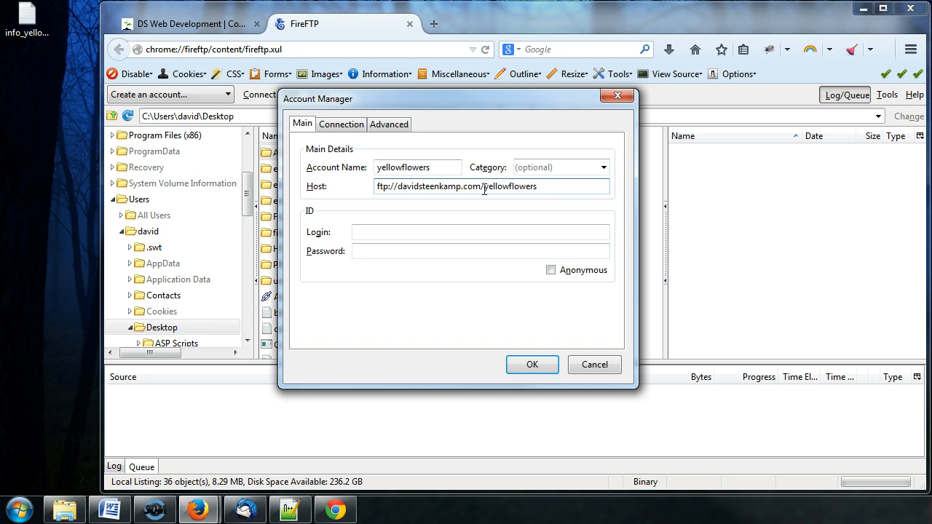
pyautogui.click(389, 230)
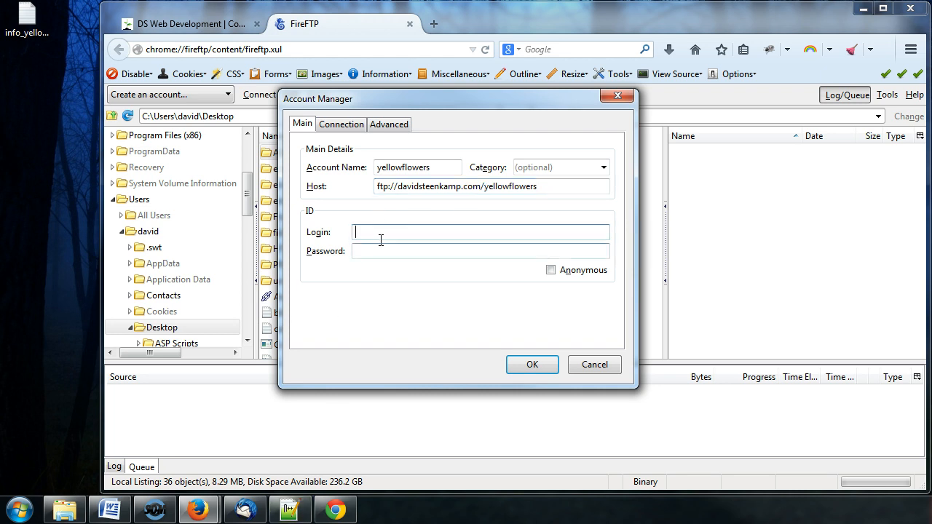
pyautogui.click(378, 251)
# Place the FTP notes beside FireFTP and tidy the FTP username line in the notes.
pyautogui.click(294, 513)
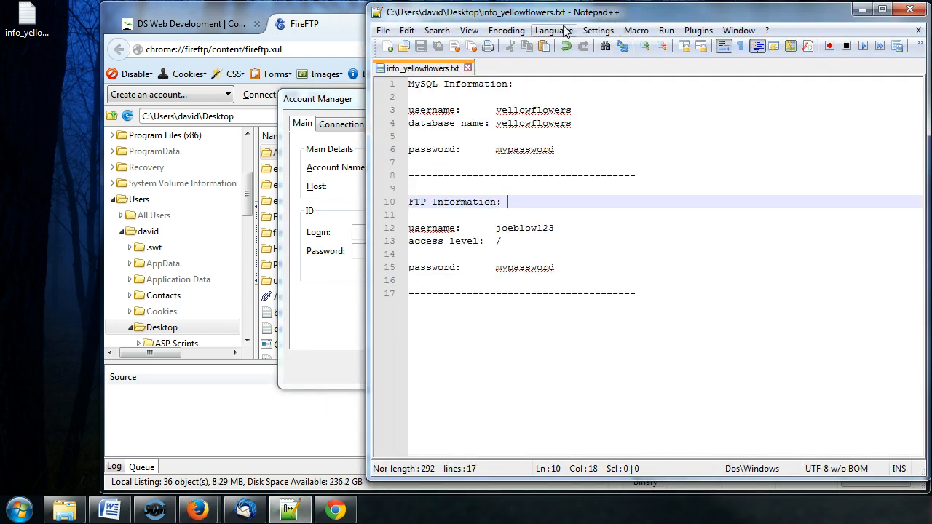
pyautogui.moveTo(566, 27); pyautogui.dragTo(768, 27)
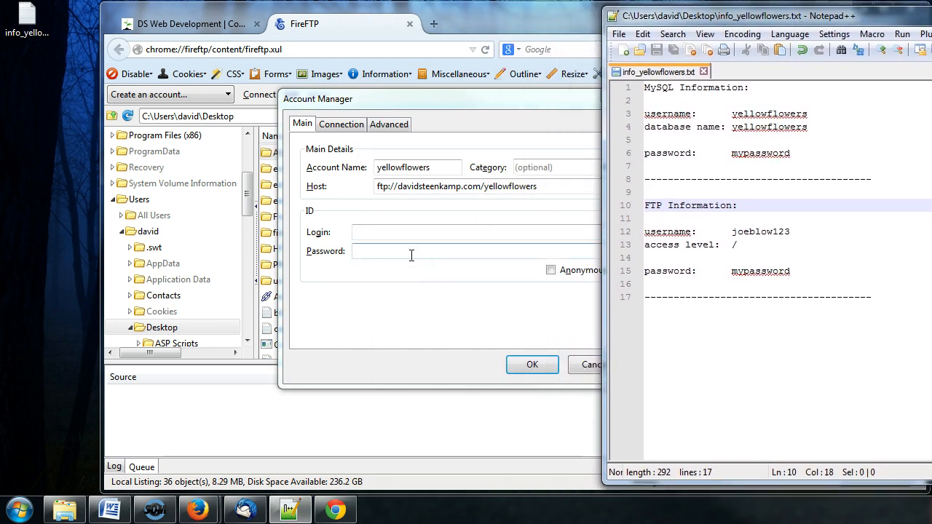
pyautogui.click(663, 231)
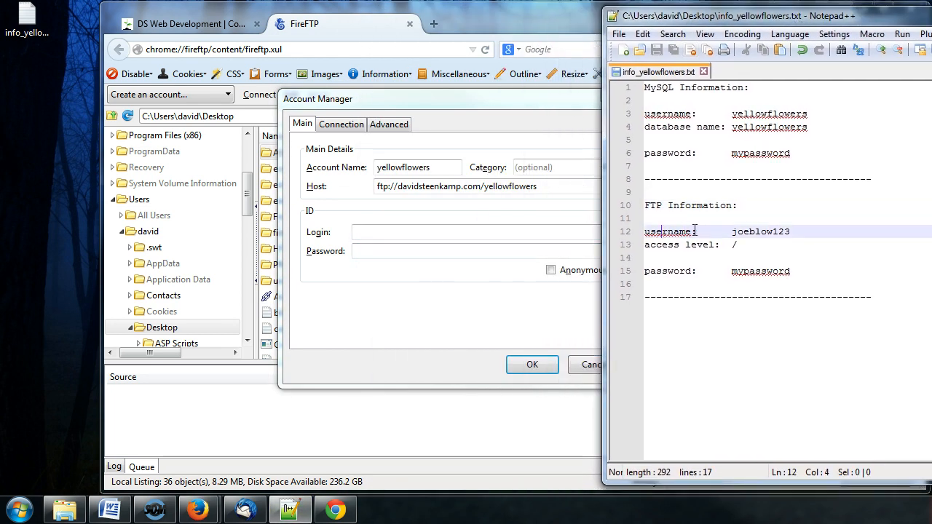
pyautogui.write('(login)')
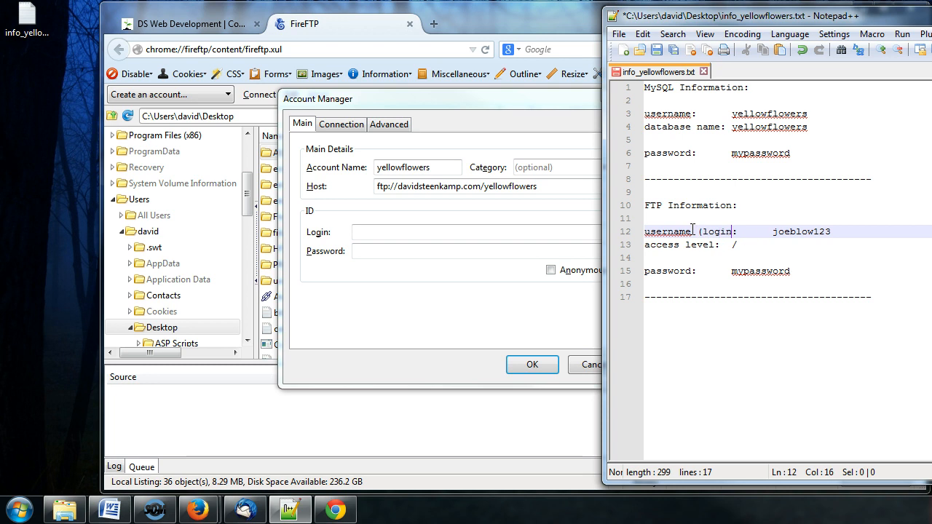
pyautogui.press('Delete')
pyautogui.press('Delete')
pyautogui.press('Delete')
pyautogui.press('Delete')
pyautogui.press('Delete')
pyautogui.press('Down')
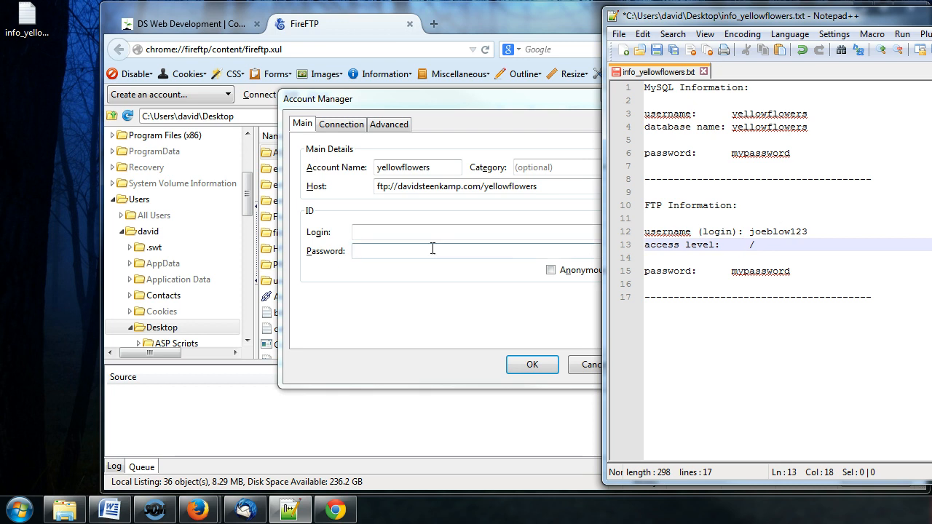
# Enter the new FTP user's login and password, check the /yellowflowers host, and save the account.
pyautogui.click(407, 234)
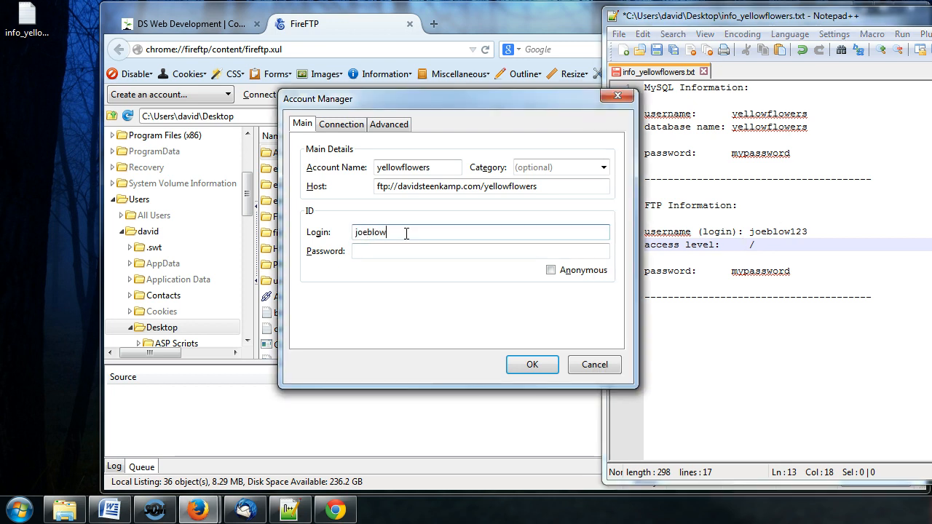
pyautogui.press('Tab')
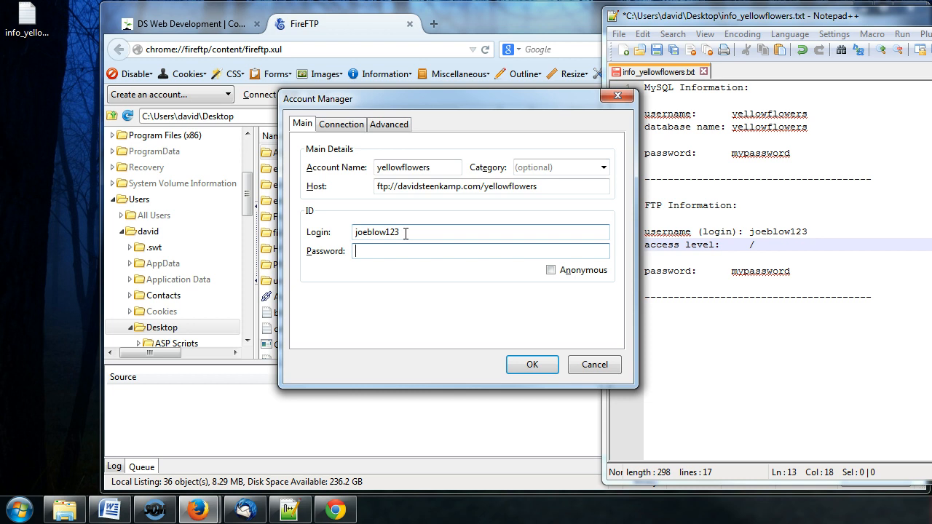
pyautogui.click(774, 246)
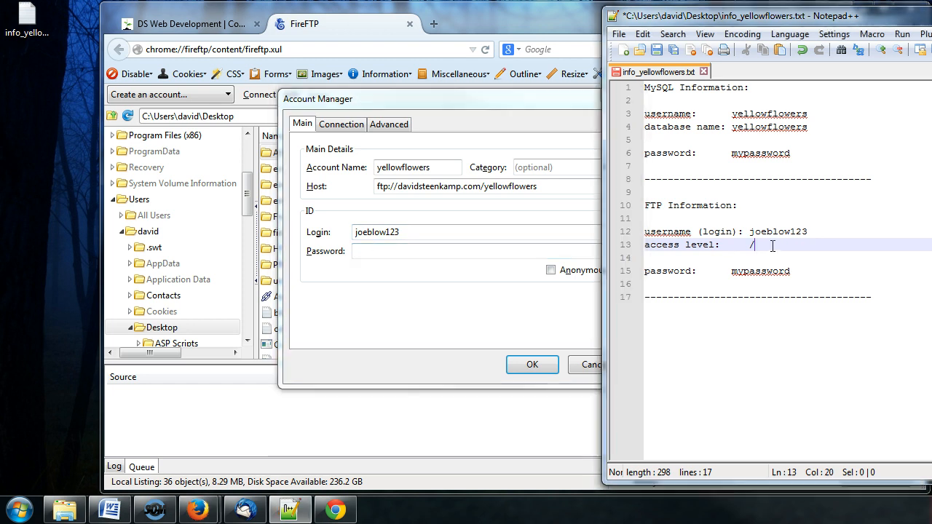
pyautogui.click(466, 265)
pyautogui.click(485, 187)
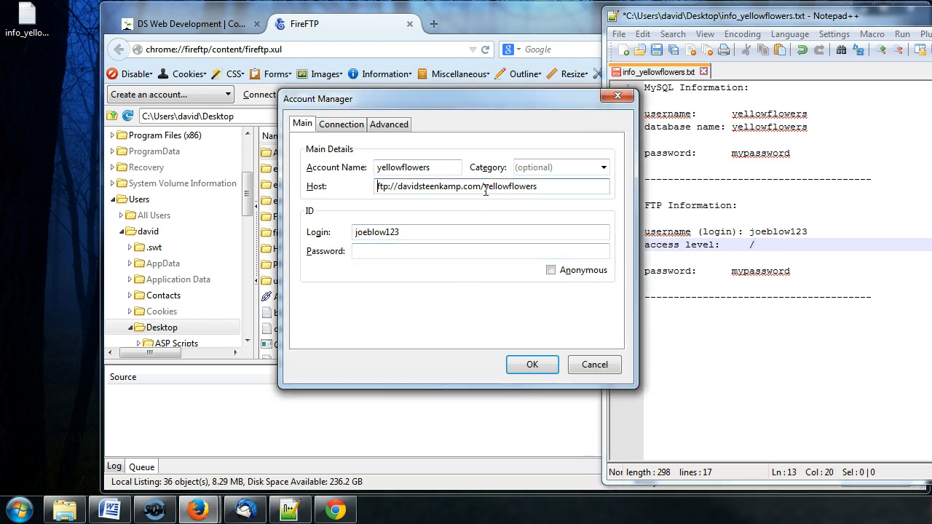
pyautogui.moveTo(481, 188); pyautogui.dragTo(543, 192)
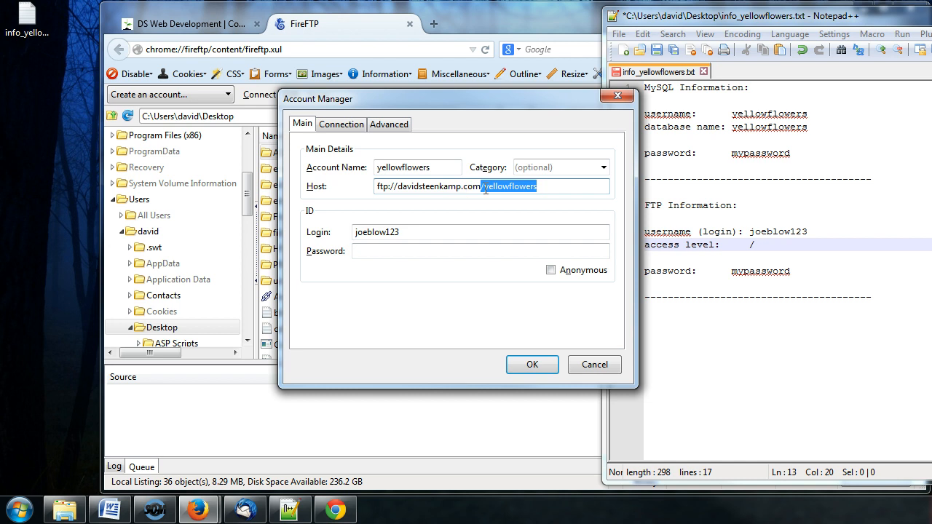
pyautogui.click(484, 187)
pyautogui.moveTo(482, 187); pyautogui.dragTo(546, 186)
pyautogui.click(557, 186)
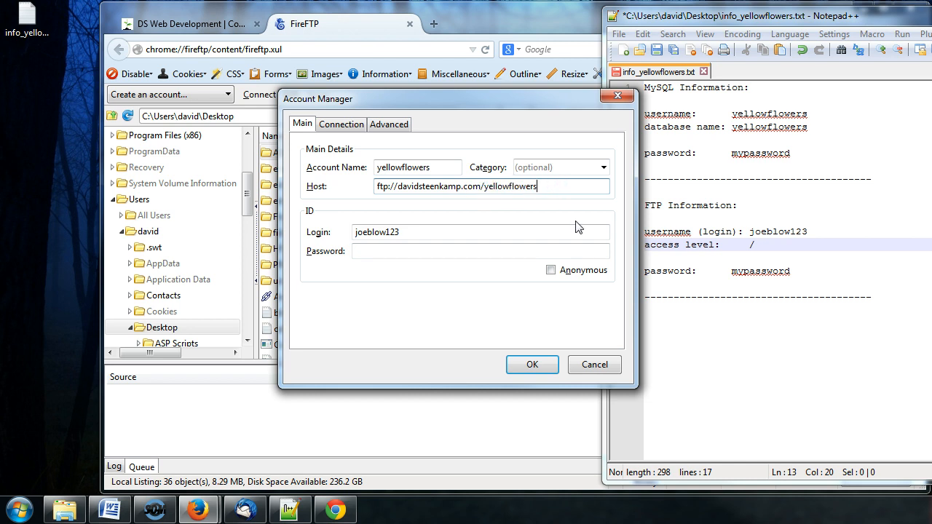
pyautogui.click(393, 251)
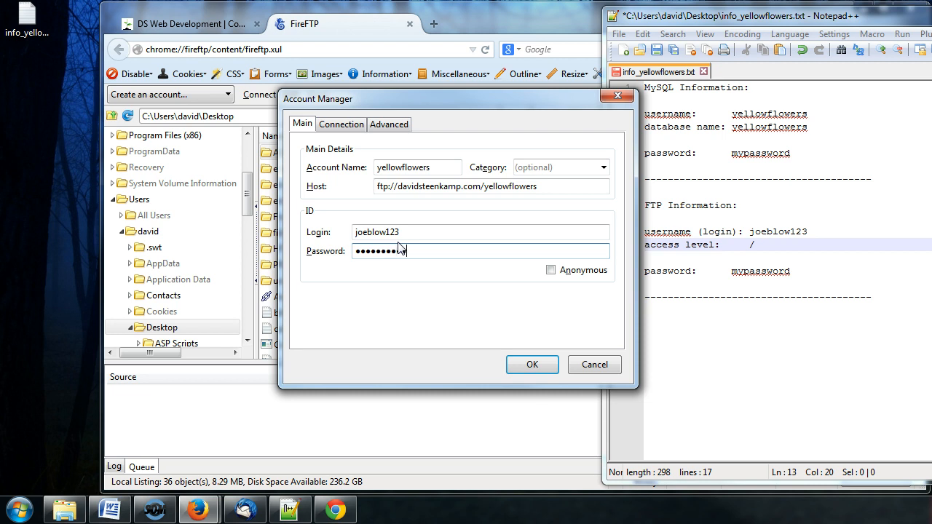
pyautogui.click(533, 366)
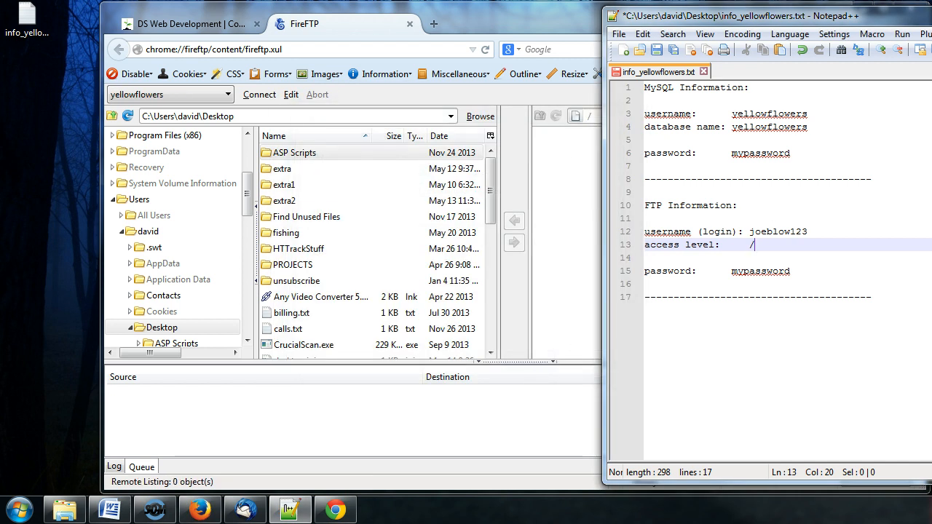
# Try connecting with the yellowflowers account three times, watching the failures in the Log tab.
pyautogui.hotkey('alt', 'Tab')
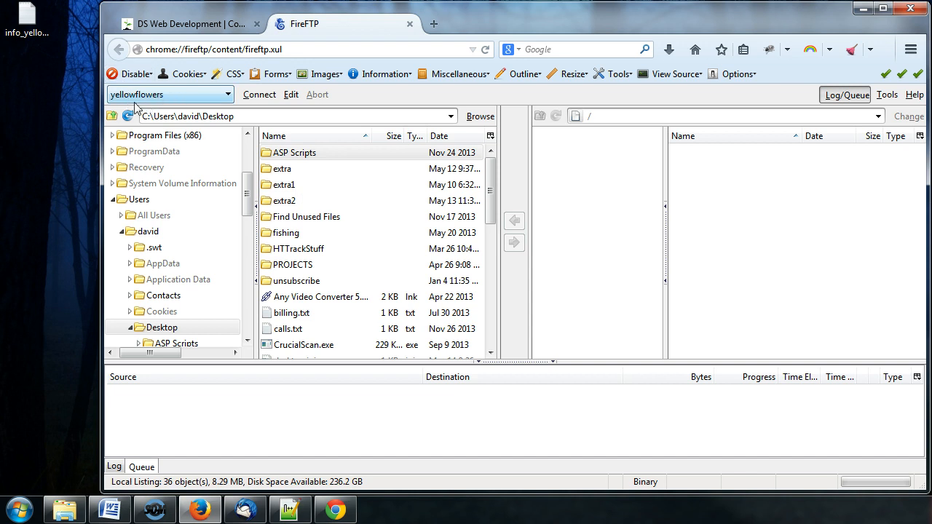
pyautogui.click(262, 98)
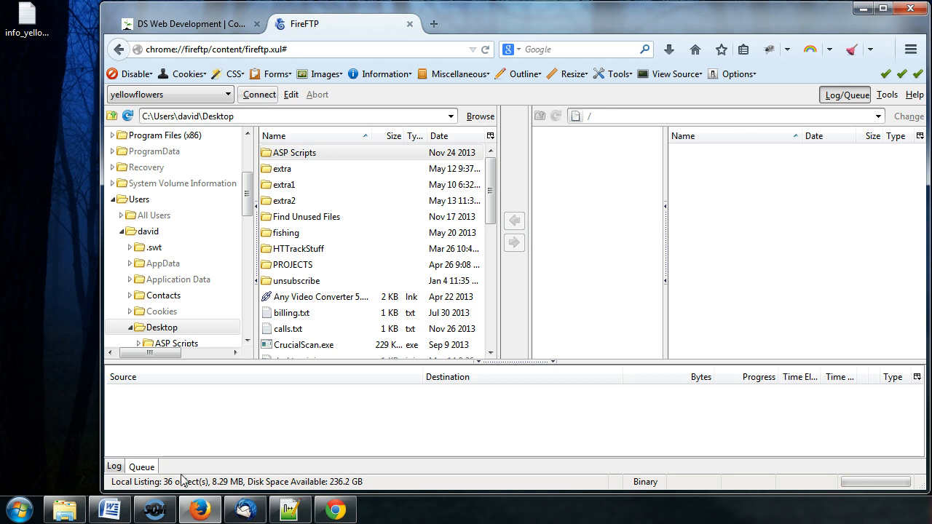
pyautogui.click(121, 470)
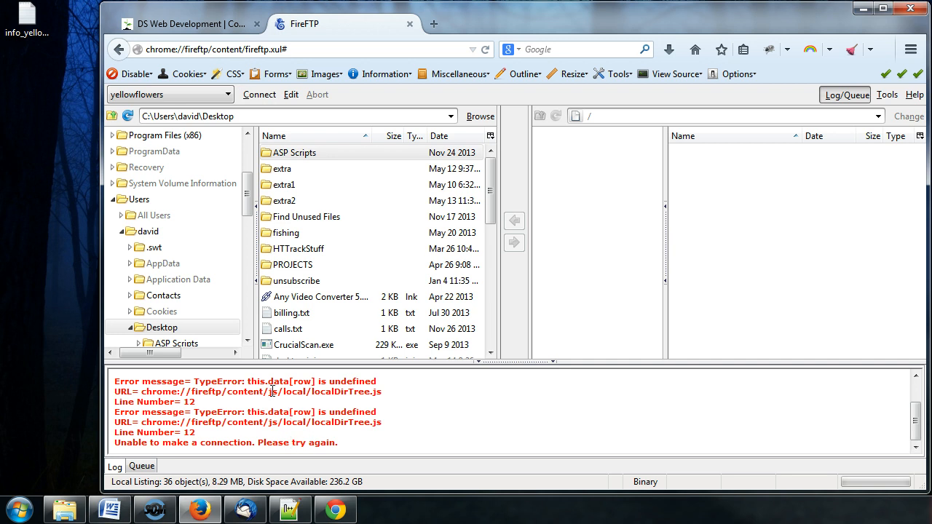
pyautogui.click(262, 98)
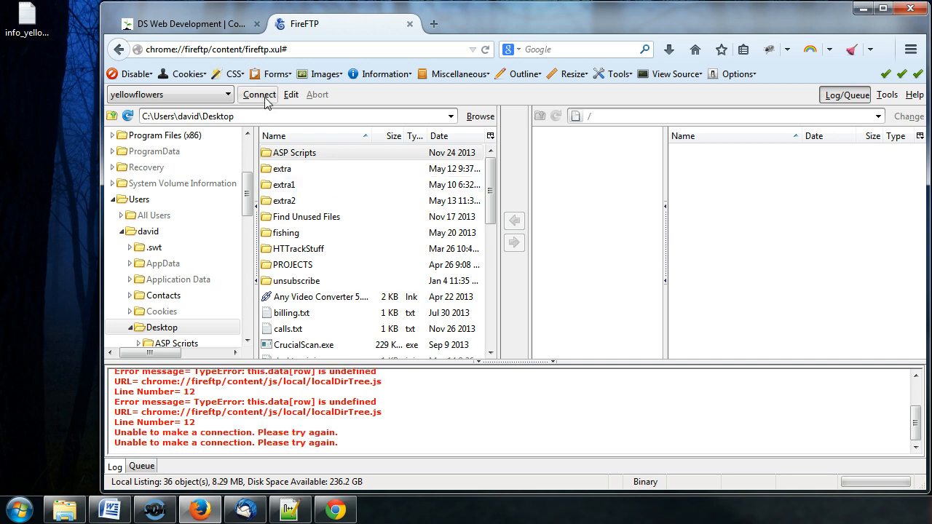
pyautogui.click(262, 98)
pyautogui.click(228, 95)
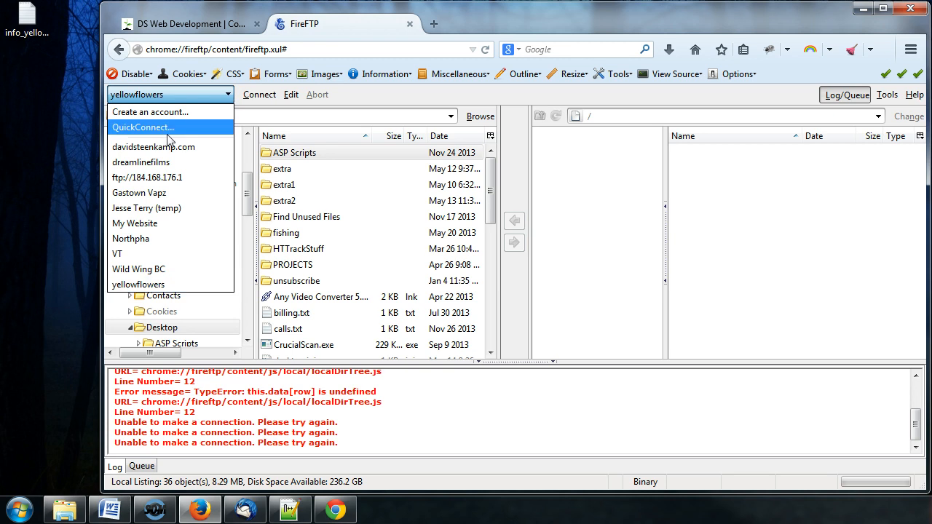
# Review the yellowflowers account's name and host, then cancel without changes.
pyautogui.click(290, 96)
pyautogui.click(291, 96)
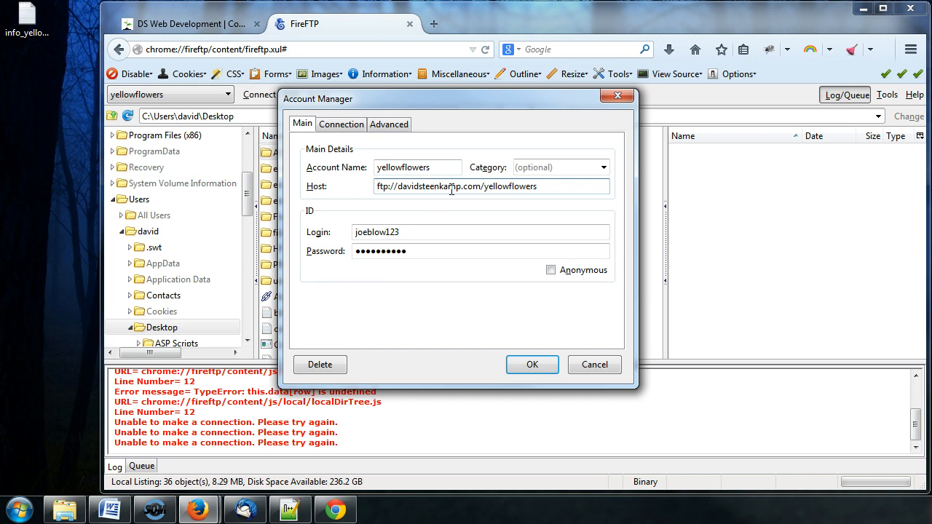
pyautogui.click(433, 169)
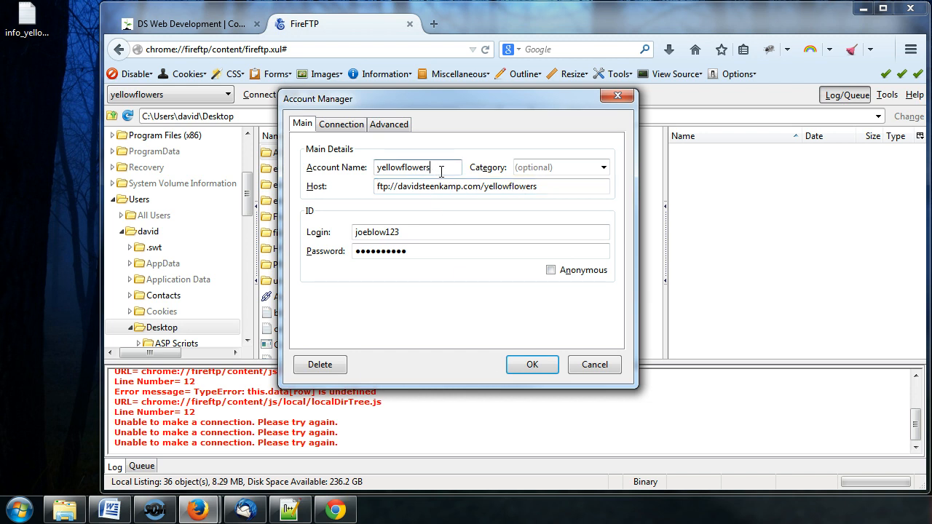
pyautogui.click(566, 188)
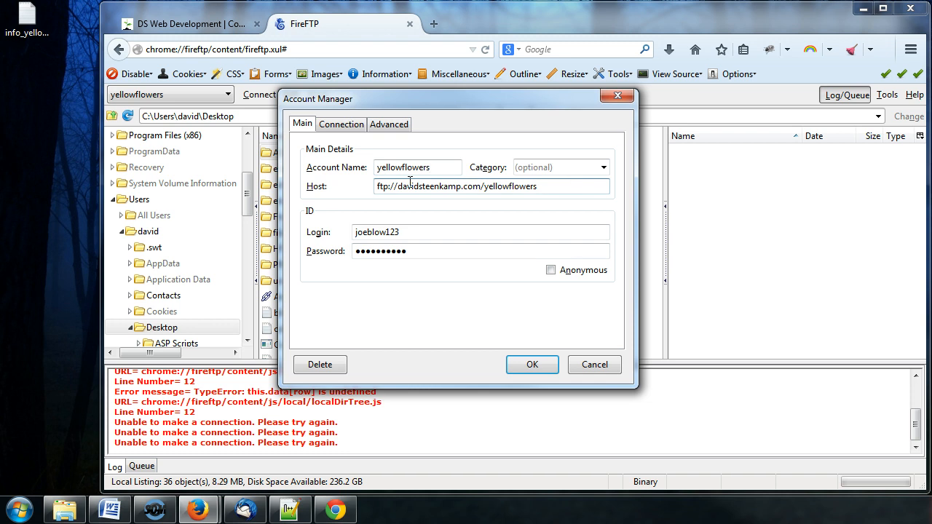
pyautogui.click(585, 365)
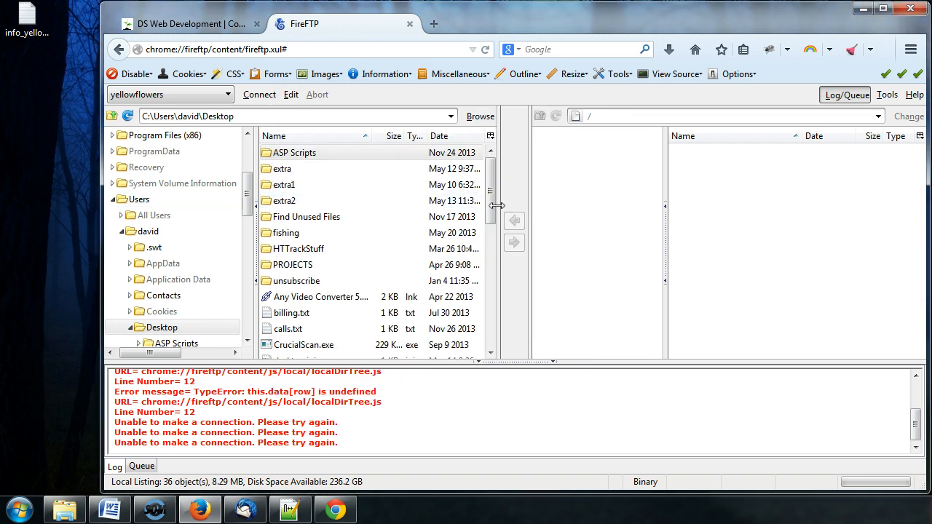
# Select the VT account and log in to it.
pyautogui.click(228, 96)
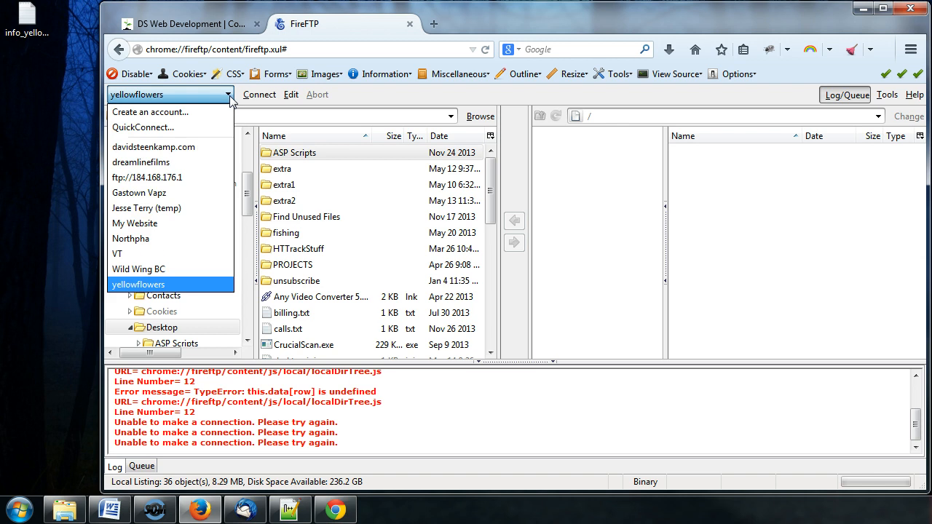
pyautogui.click(120, 253)
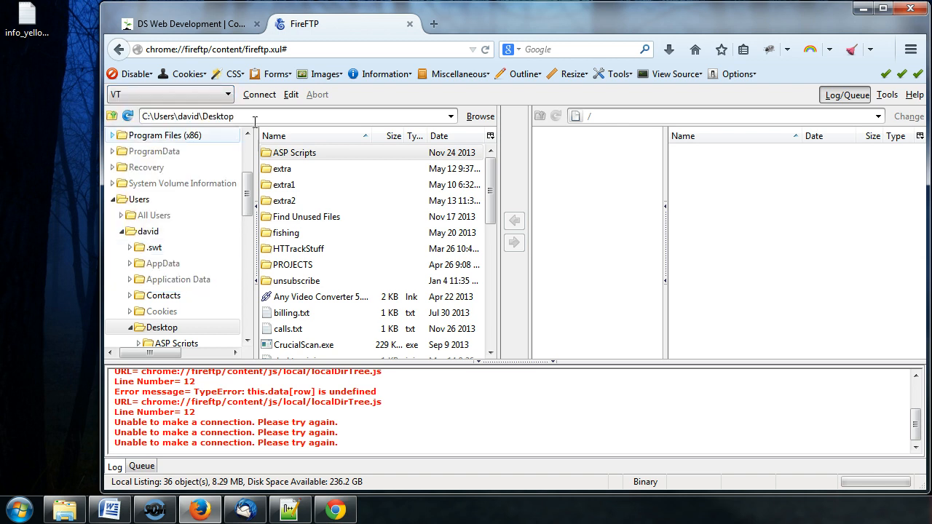
pyautogui.click(260, 94)
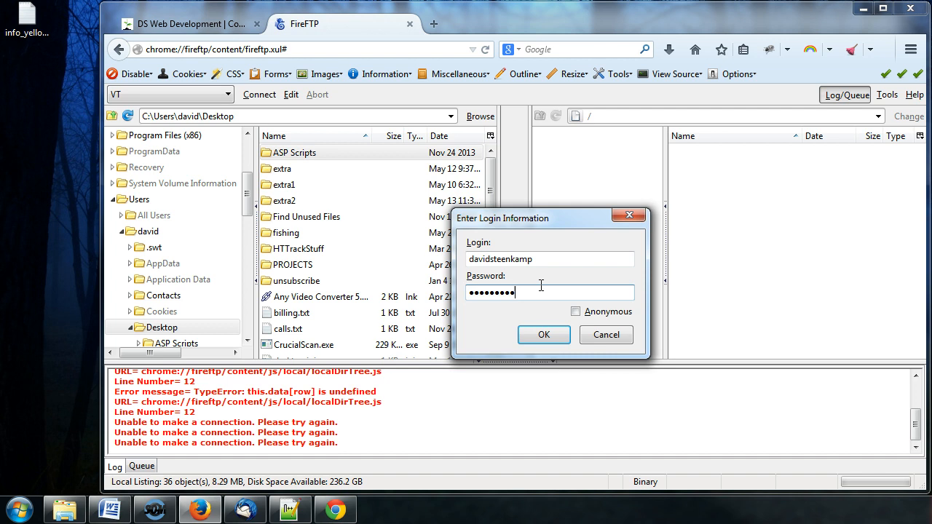
pyautogui.click(550, 328)
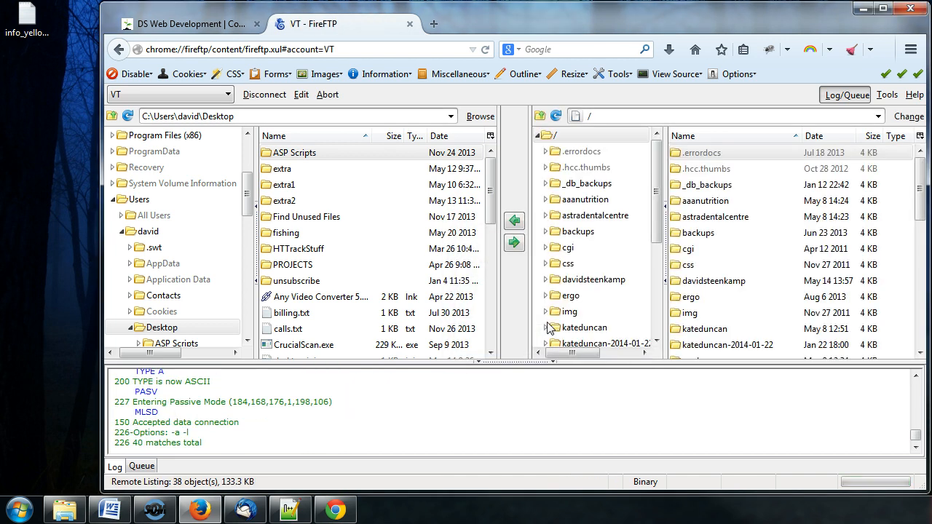
# Inside /davidsteenkamp on the server, create a folder named yellowflowers and open it.
pyautogui.doubleClick(715, 283)
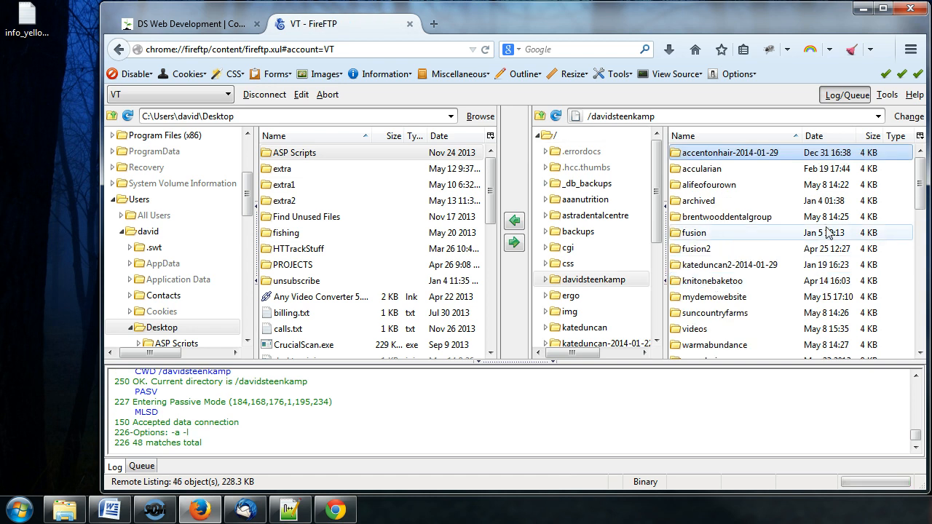
pyautogui.moveTo(918, 190); pyautogui.dragTo(919, 241)
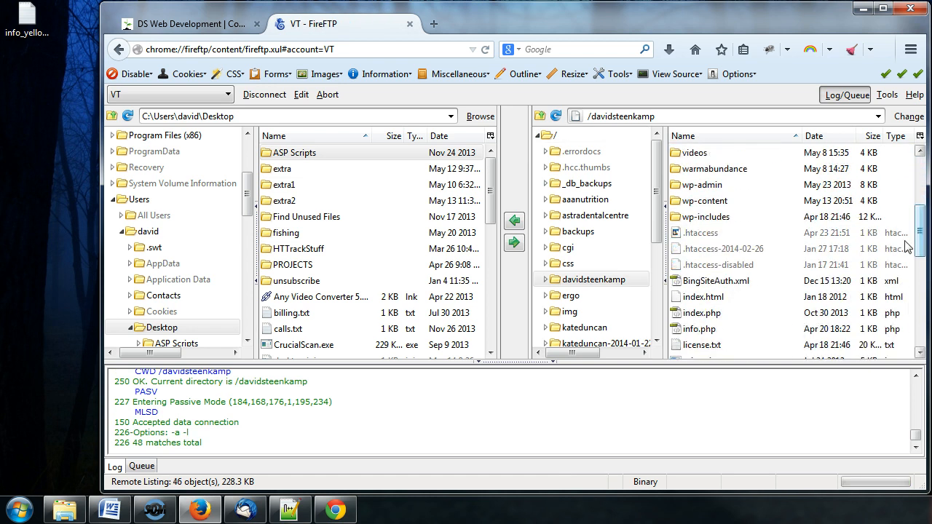
pyautogui.rightClick(705, 173)
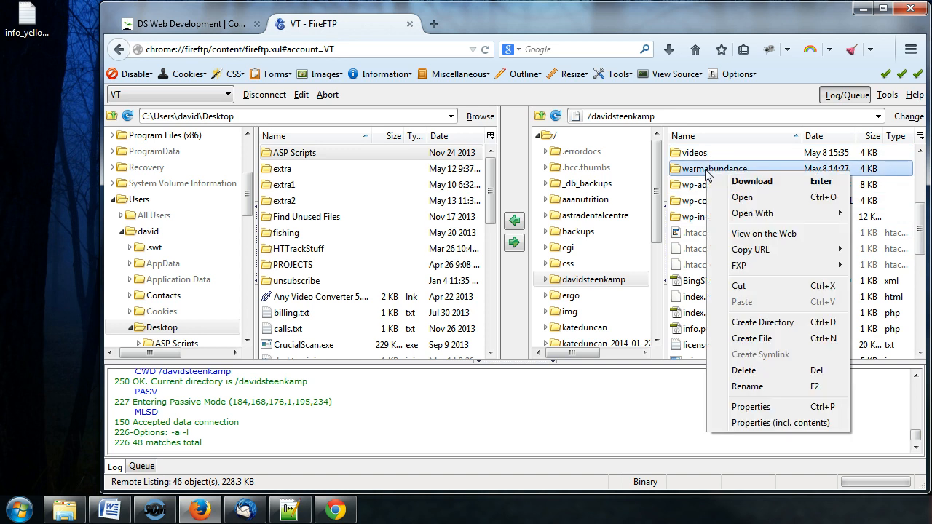
pyautogui.click(773, 328)
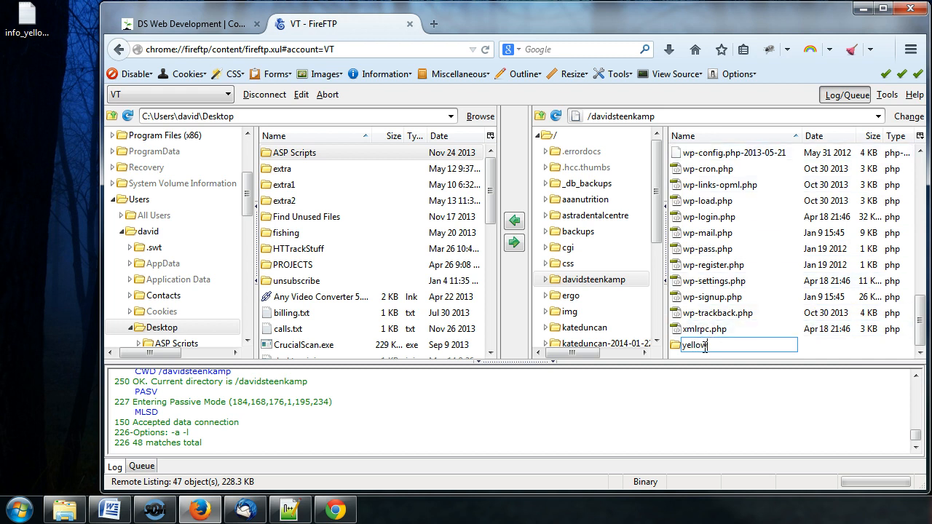
pyautogui.write('yellowflowers')
pyautogui.press('Return')
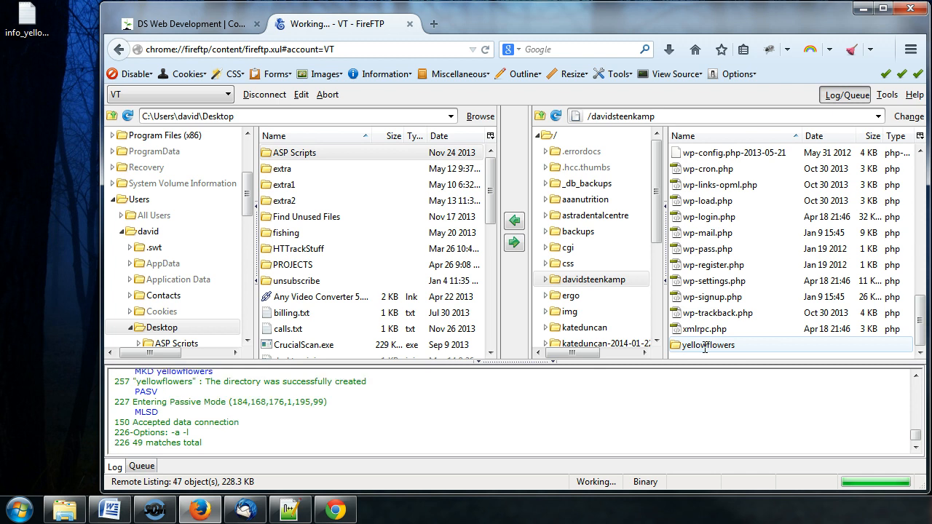
pyautogui.scroll(-4, 739, 342)
pyautogui.scroll(6, 771, 306)
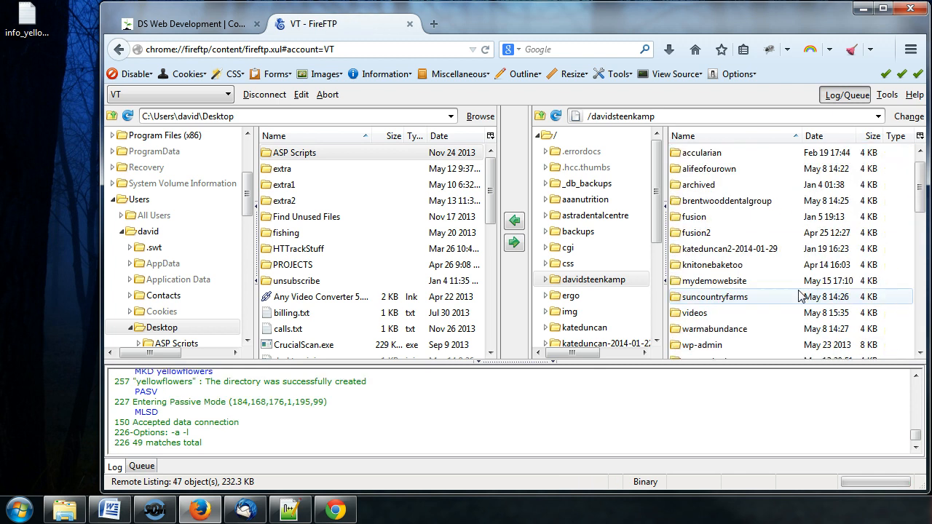
pyautogui.scroll(-3, 790, 291)
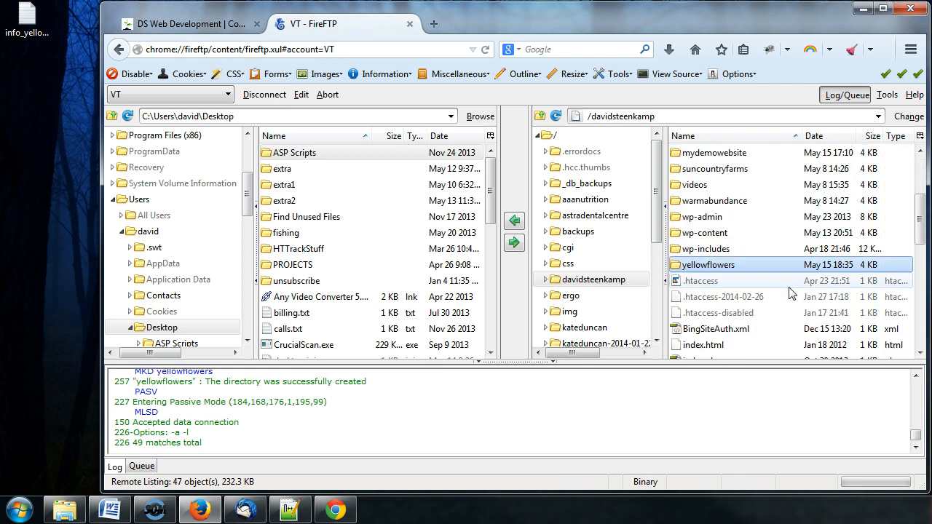
pyautogui.doubleClick(719, 266)
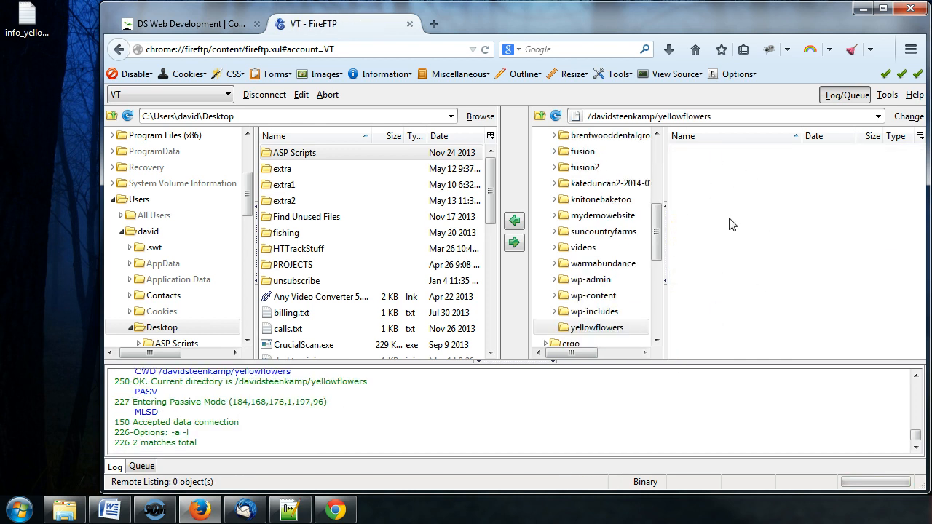
pyautogui.click(342, 511)
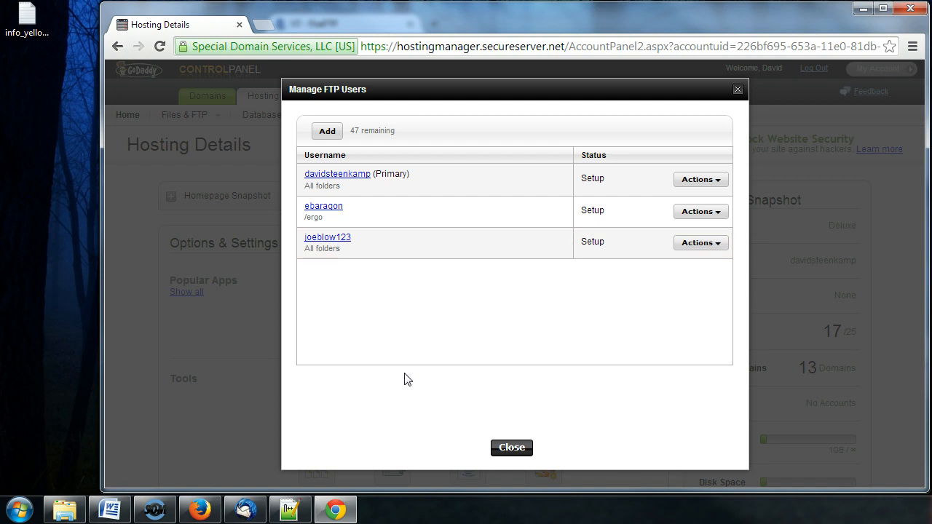
pyautogui.click(705, 248)
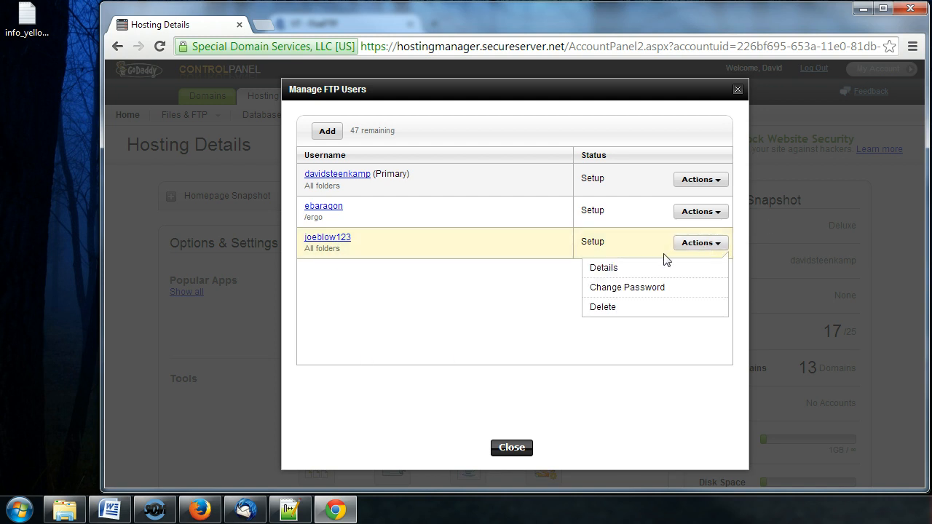
pyautogui.click(631, 271)
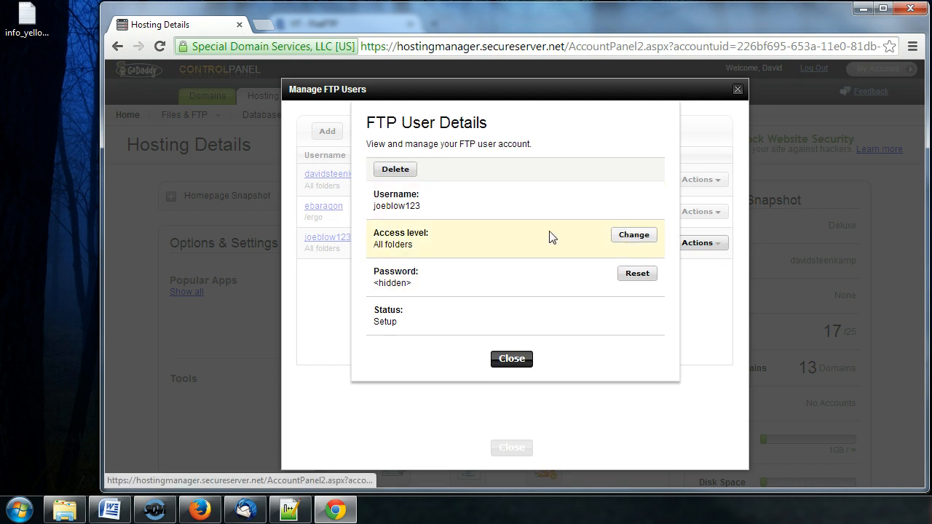
pyautogui.click(639, 245)
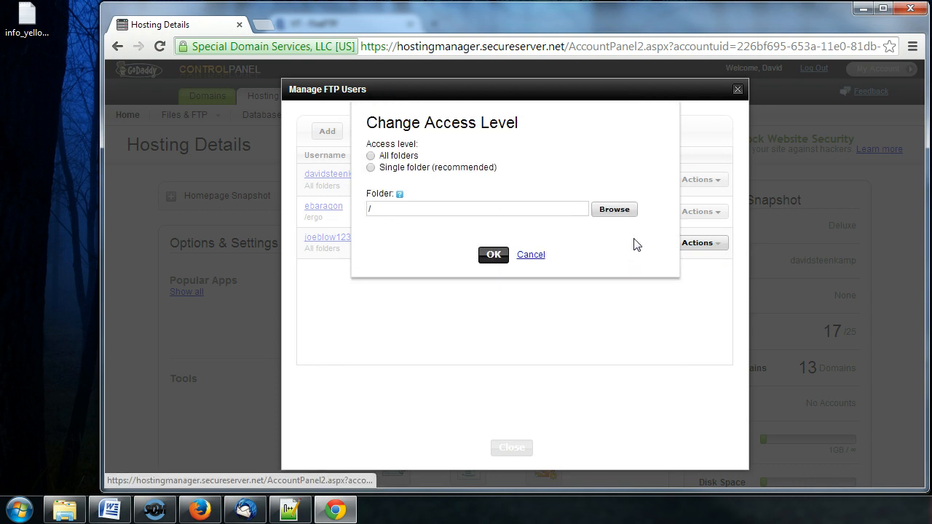
pyautogui.click(422, 209)
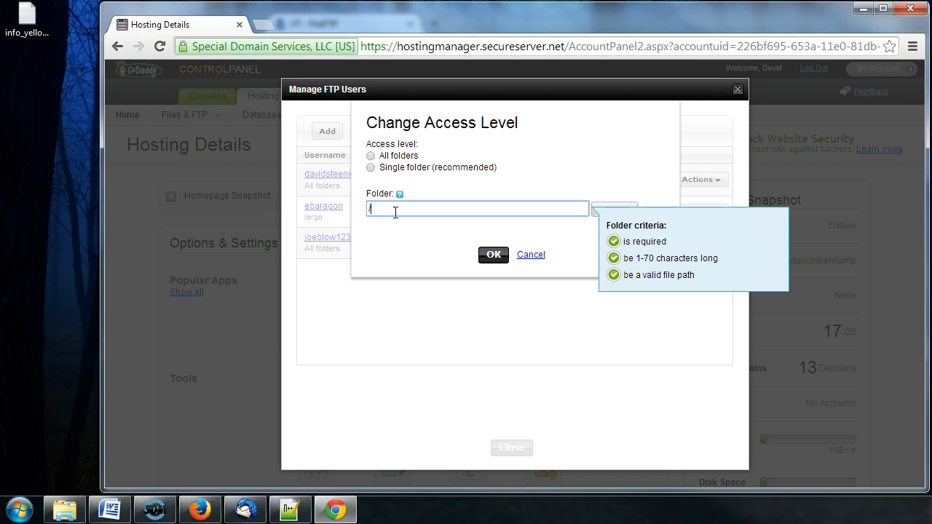
pyautogui.write('davidsteenkamp/yellowflowers')
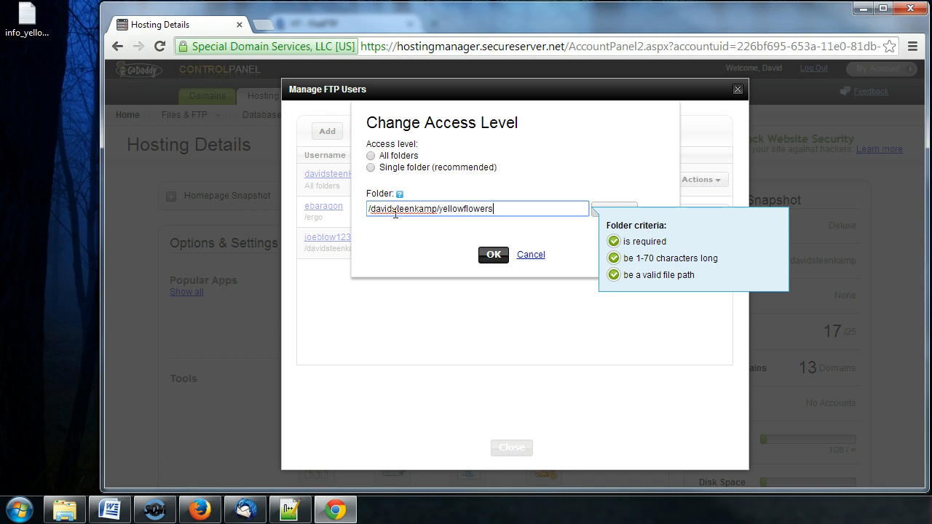
# Set access to Single folder /davidsteenkamp/yellowflowers, save it, and close Manage FTP Users.
pyautogui.click(370, 168)
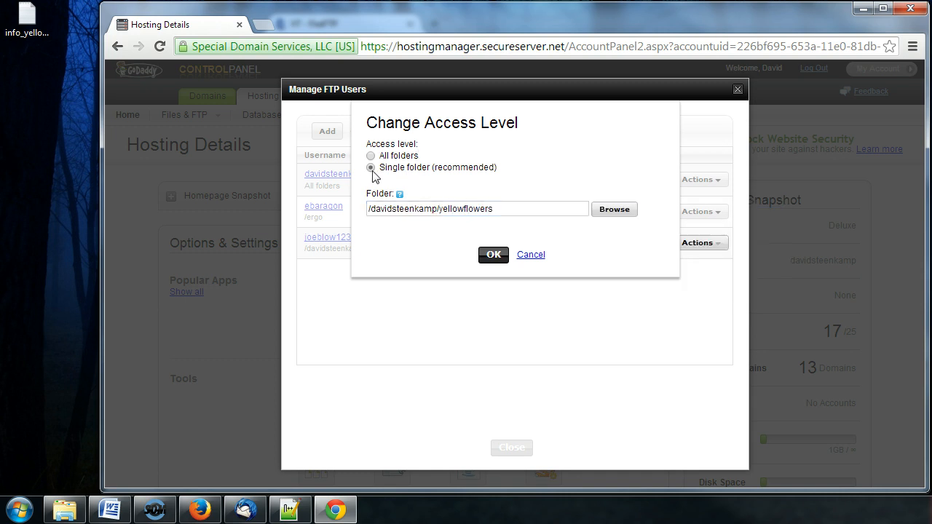
pyautogui.click(458, 208)
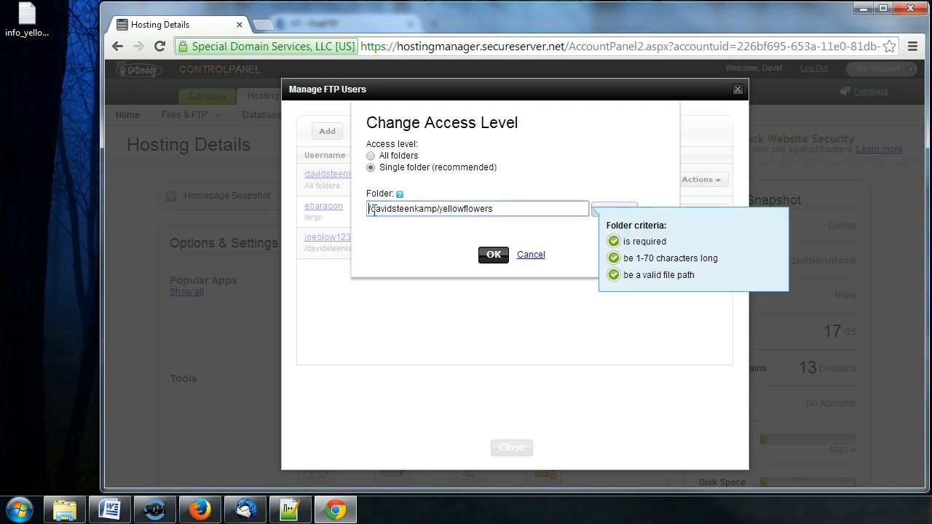
pyautogui.moveTo(371, 209); pyautogui.dragTo(493, 210)
pyautogui.click(436, 209)
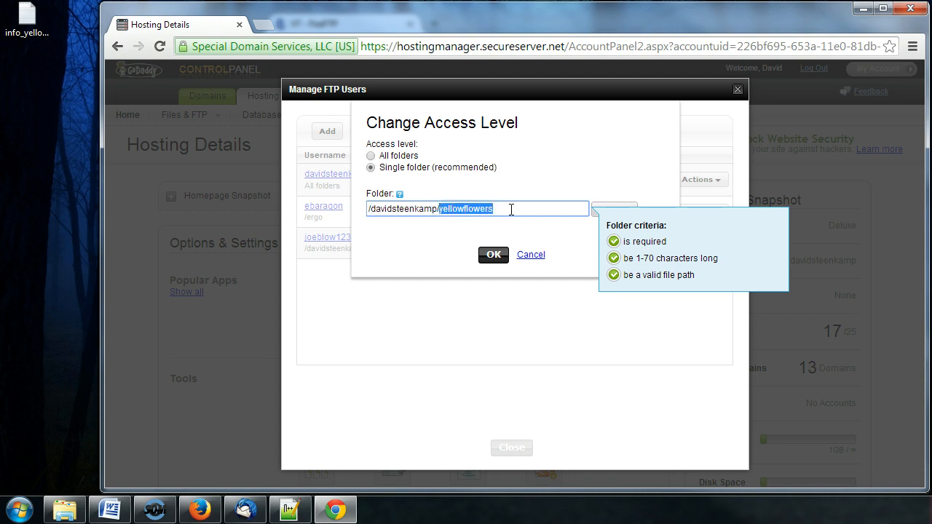
pyautogui.click(511, 210)
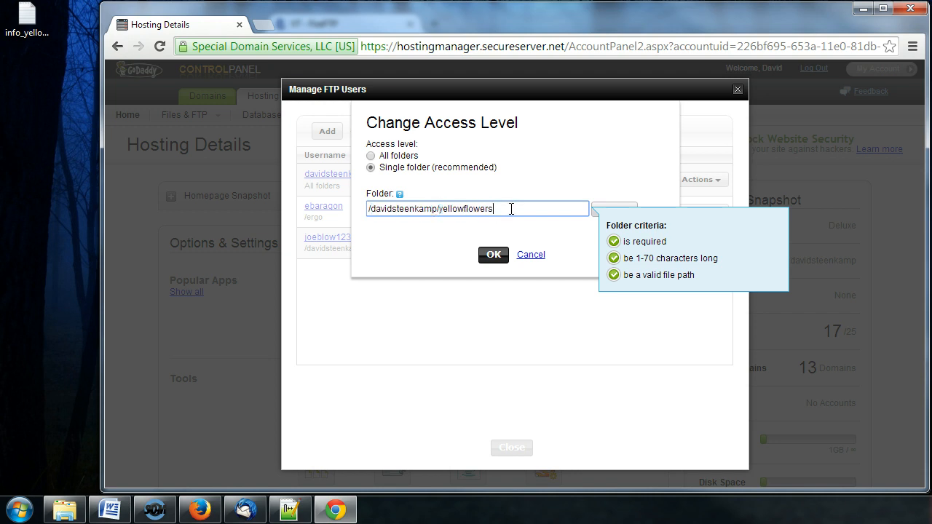
pyautogui.click(496, 258)
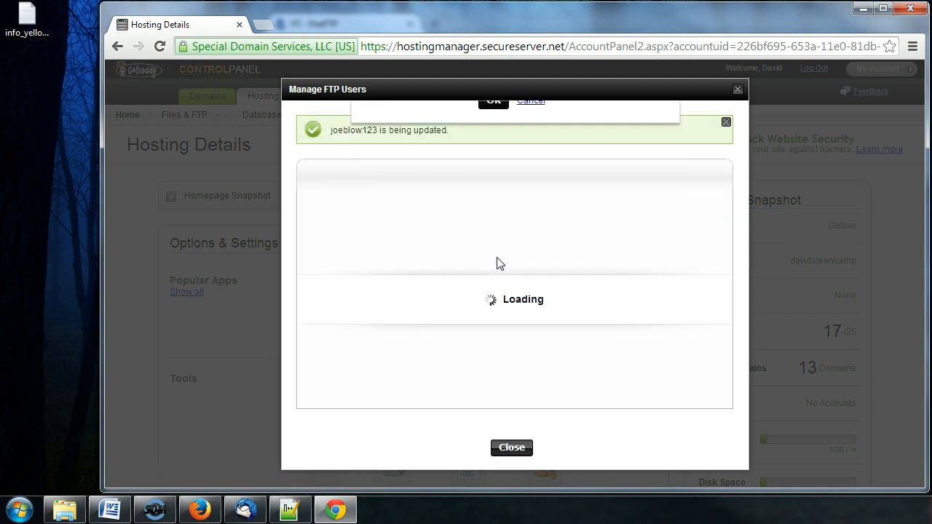
pyautogui.moveTo(309, 289)
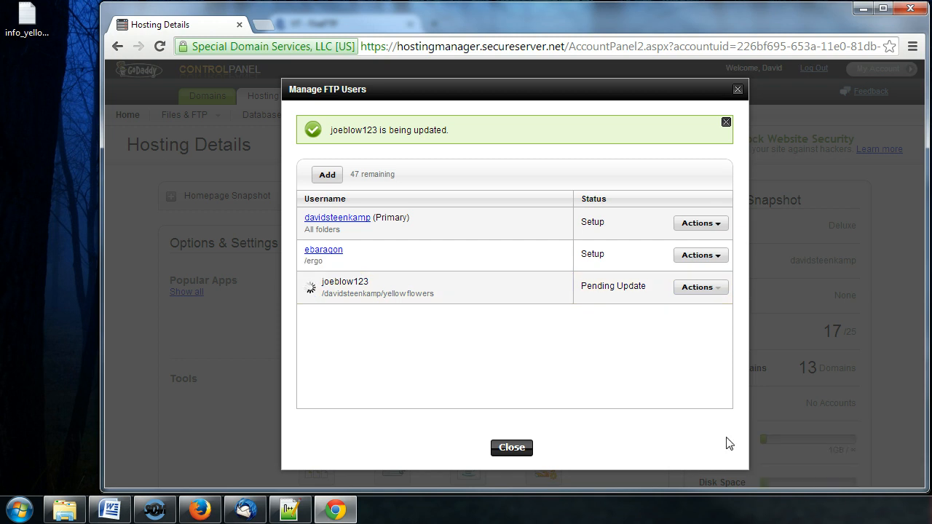
pyautogui.click(510, 447)
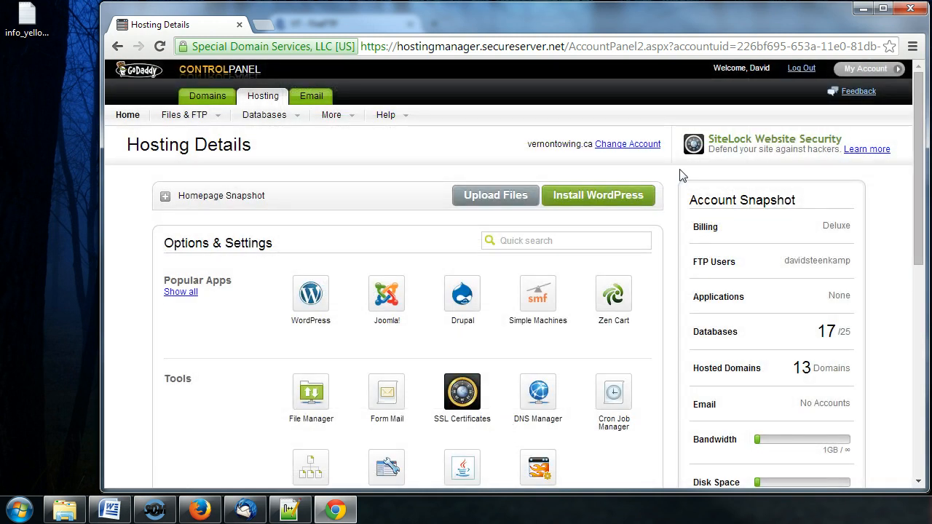
# Switch to the yellowflowers account, disconnect from VT, and attempt a new connection.
pyautogui.click(863, 9)
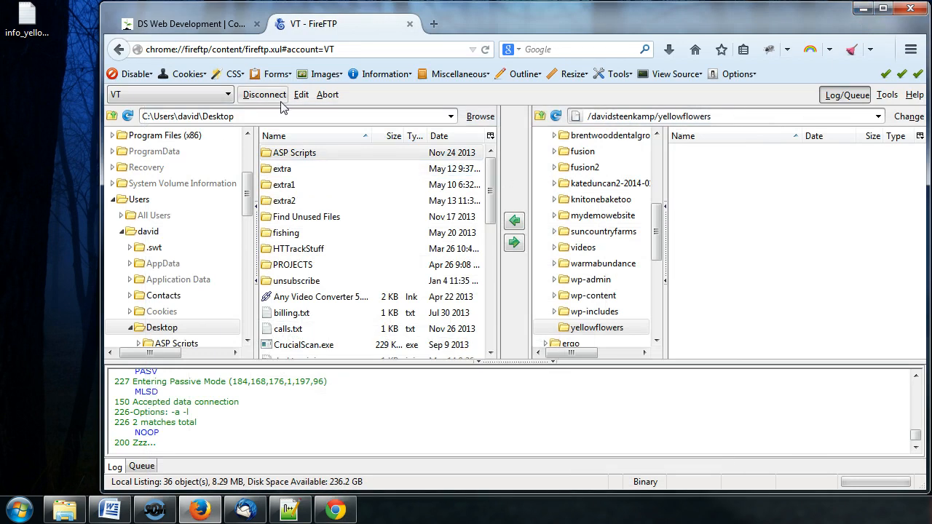
pyautogui.click(228, 95)
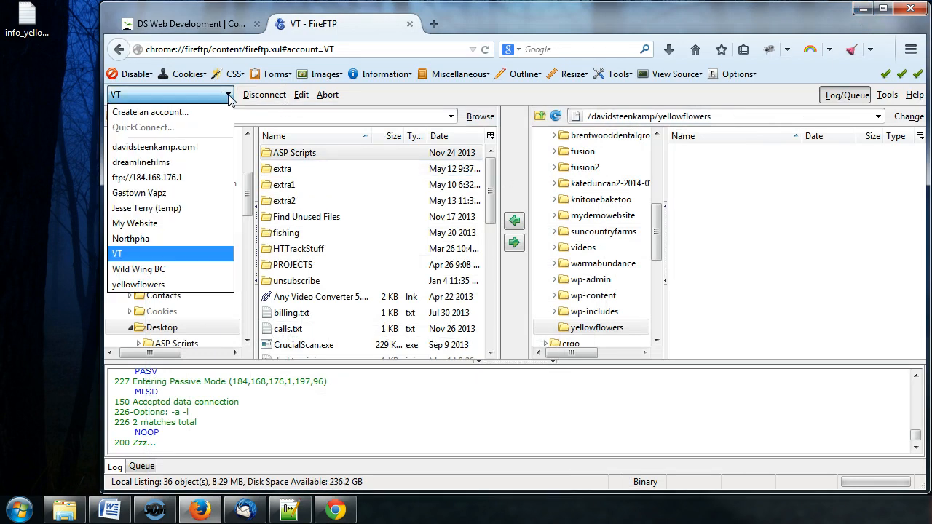
pyautogui.click(142, 285)
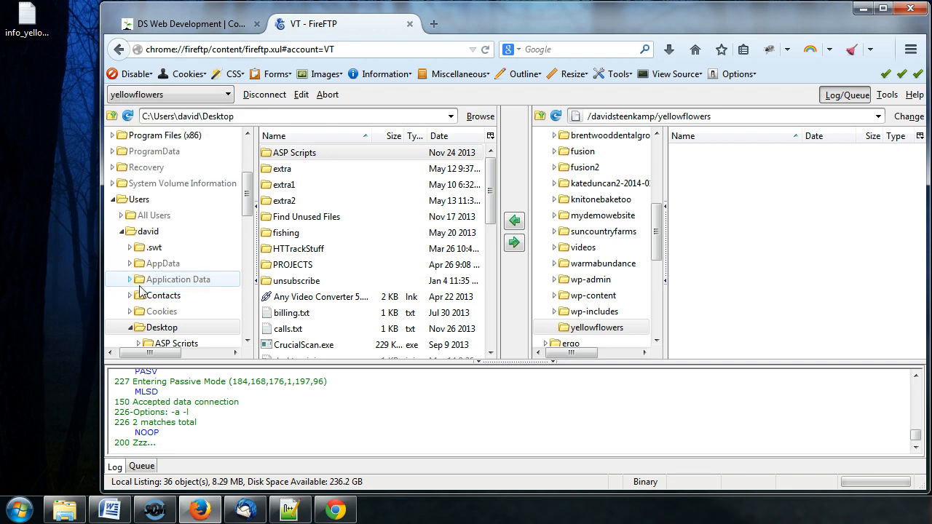
pyautogui.click(264, 100)
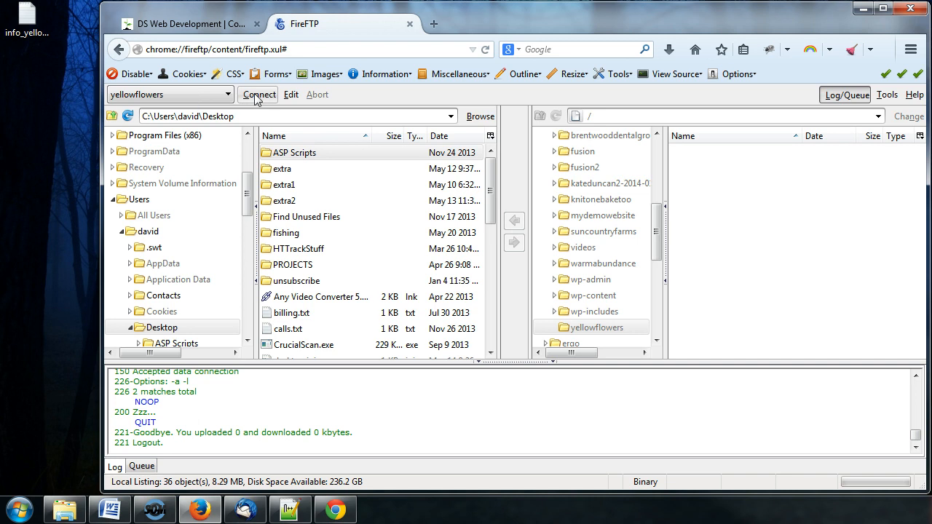
pyautogui.click(256, 96)
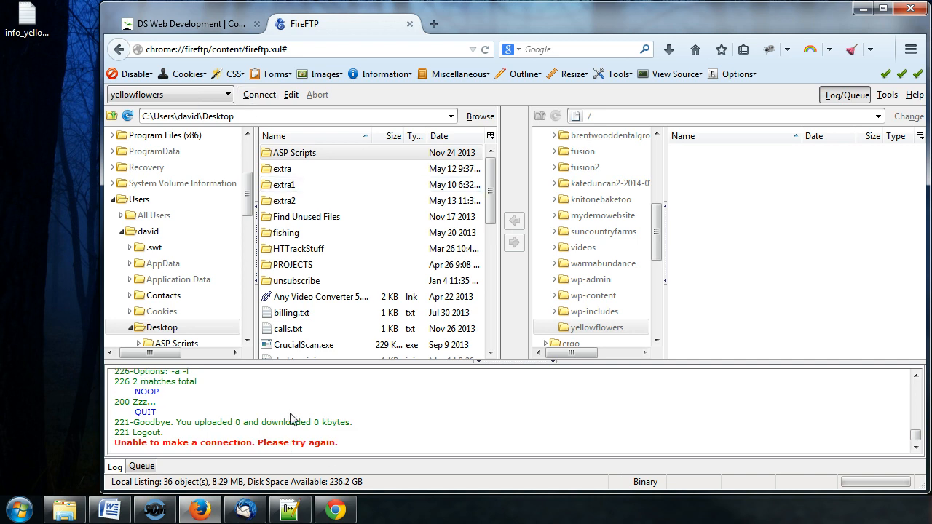
# Overwrite the yellowflowers account's saved password with the retyped one and reconnect.
pyautogui.click(198, 97)
pyautogui.click(290, 95)
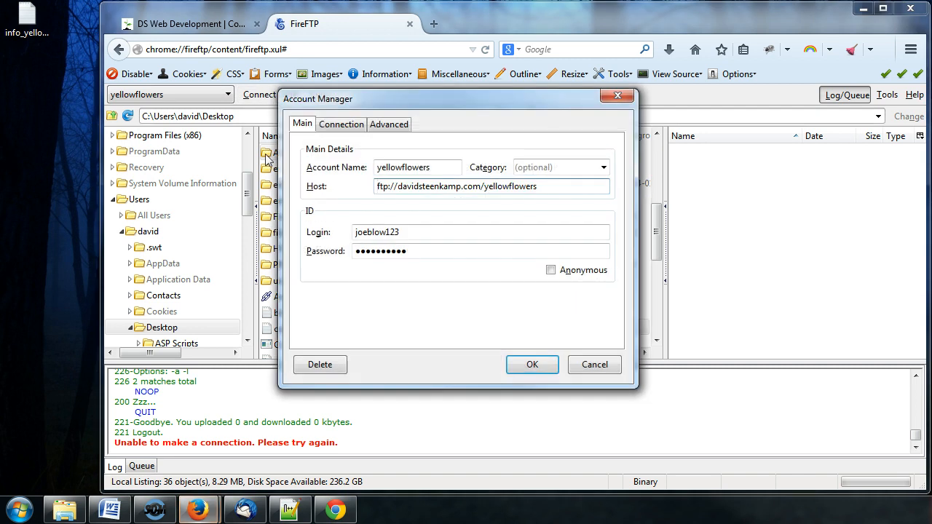
pyautogui.click(408, 251)
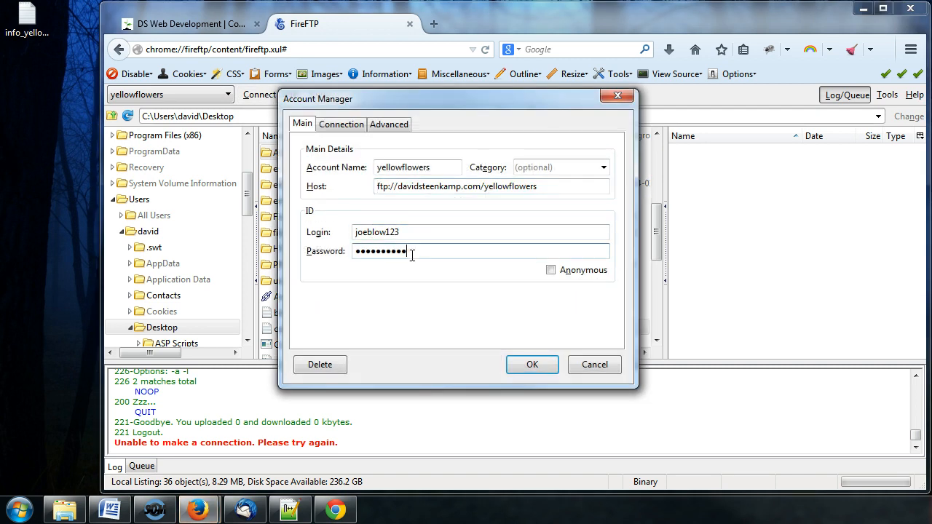
pyautogui.click(426, 170)
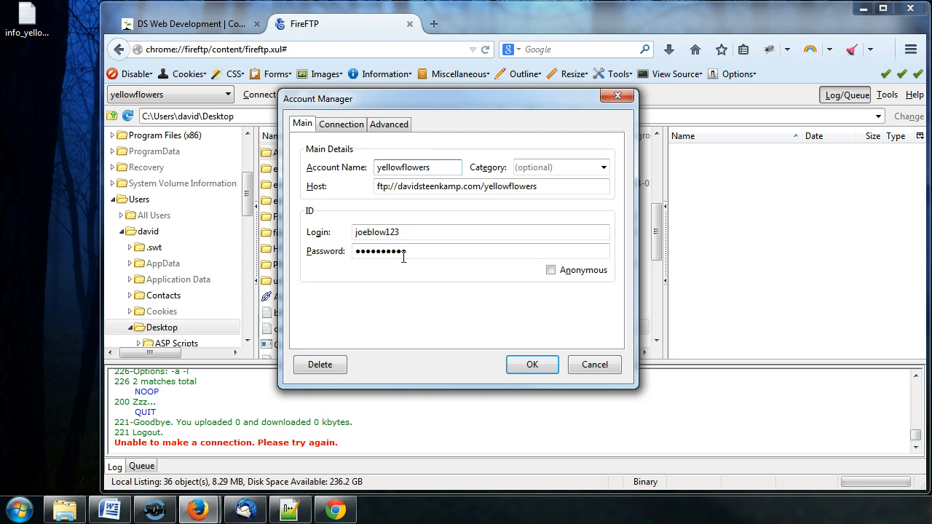
pyautogui.click(417, 252)
pyautogui.moveTo(437, 252); pyautogui.dragTo(322, 250)
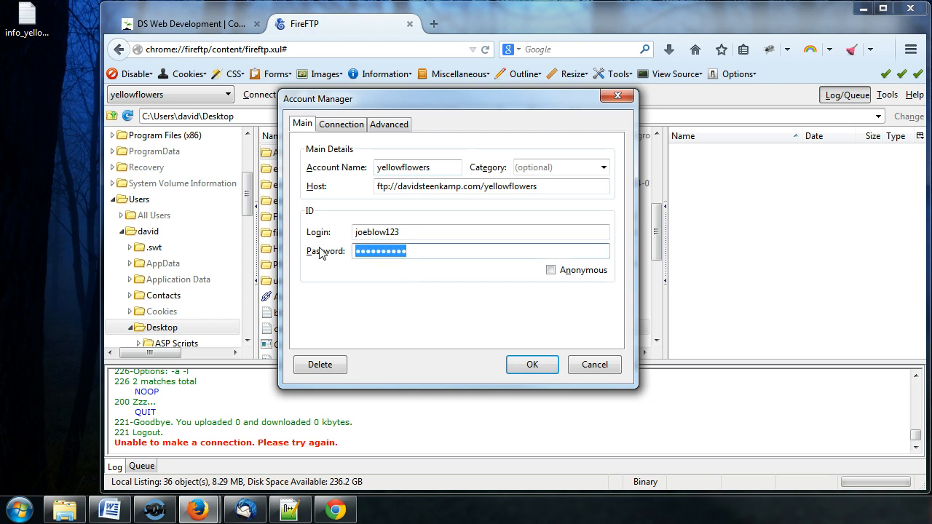
pyautogui.write('********')
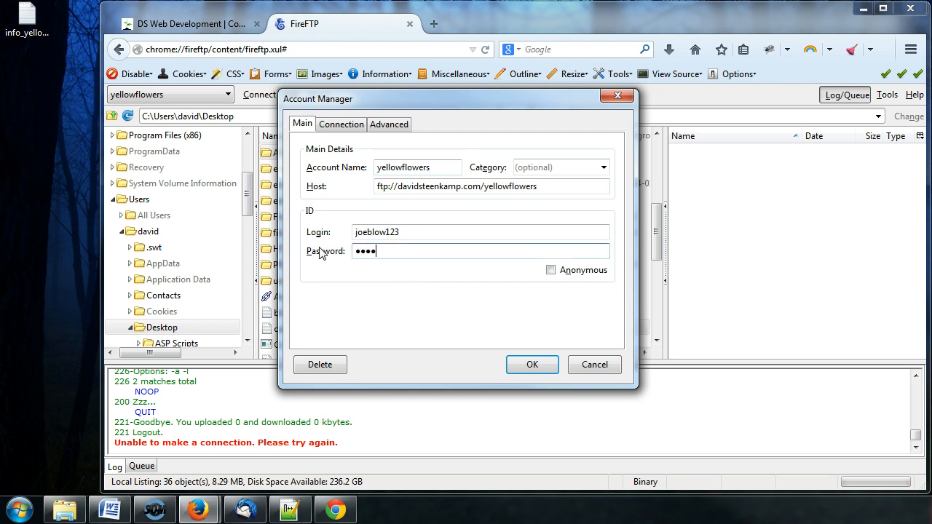
pyautogui.write('**')
pyautogui.click(532, 365)
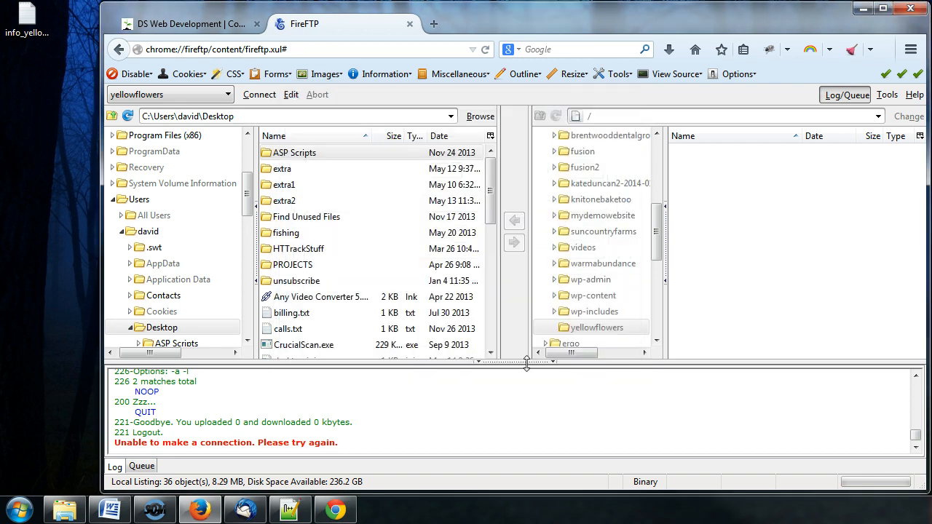
pyautogui.click(252, 101)
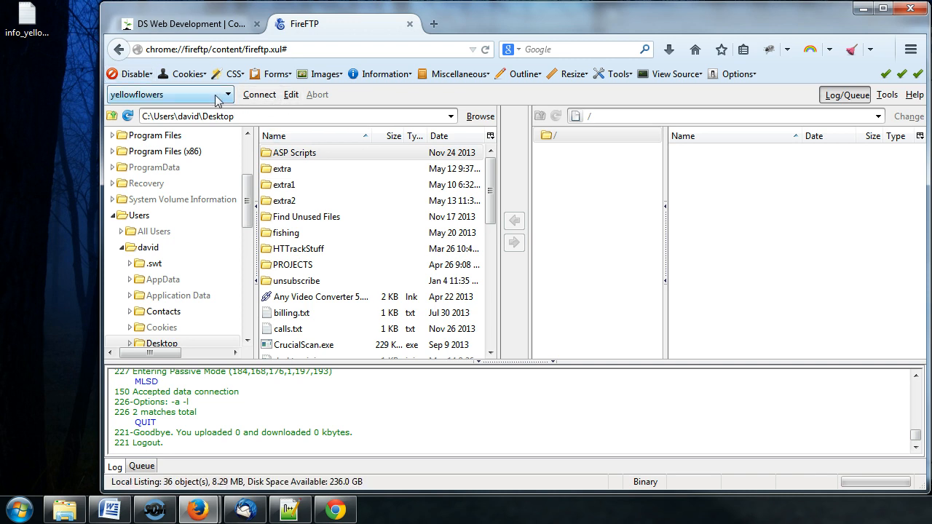
# Delete the /yellowflowers path so the host reads ftp://davidsteenkamp.com, then save the account.
pyautogui.click(290, 94)
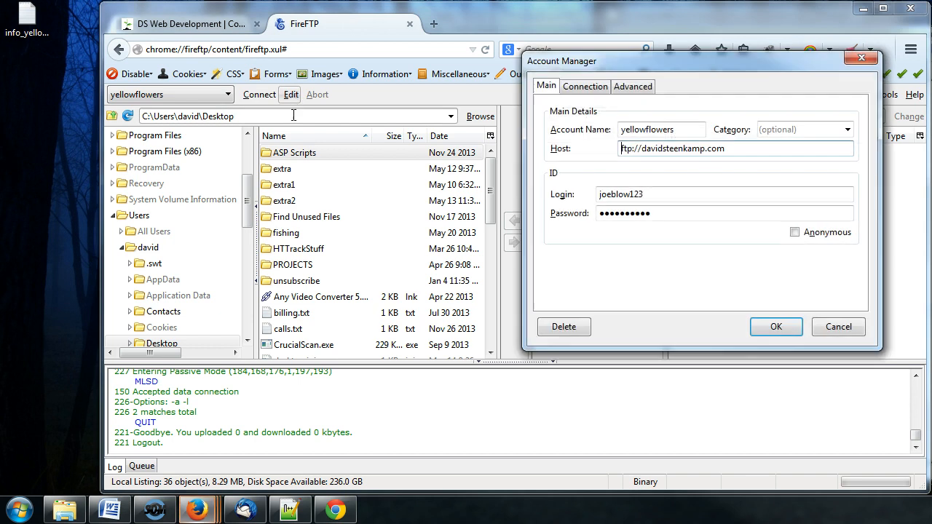
pyautogui.click(734, 148)
pyautogui.write('/yellowflowers')
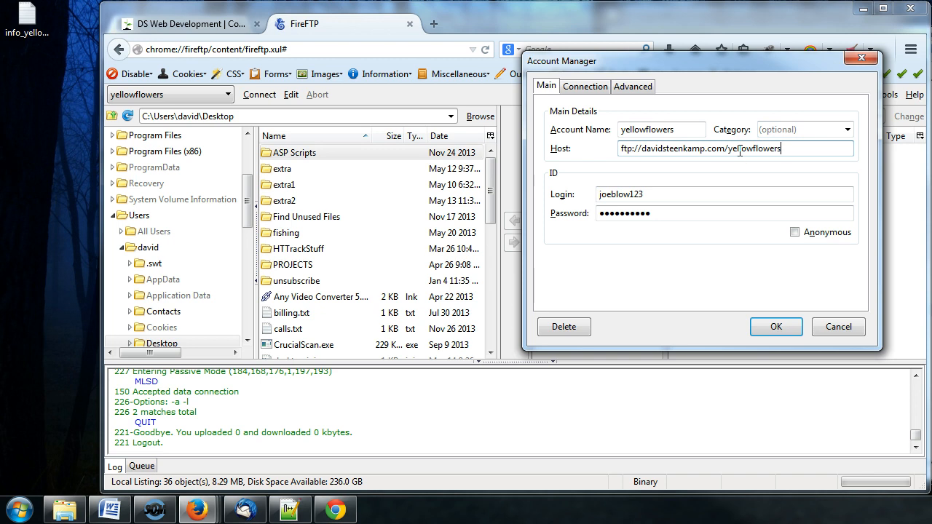
pyautogui.click(738, 149)
pyautogui.click(780, 148)
pyautogui.write('/')
pyautogui.click(747, 150)
pyautogui.click(645, 149)
pyautogui.moveTo(724, 149); pyautogui.dragTo(786, 148)
pyautogui.press('BackSpace')
pyautogui.click(773, 329)
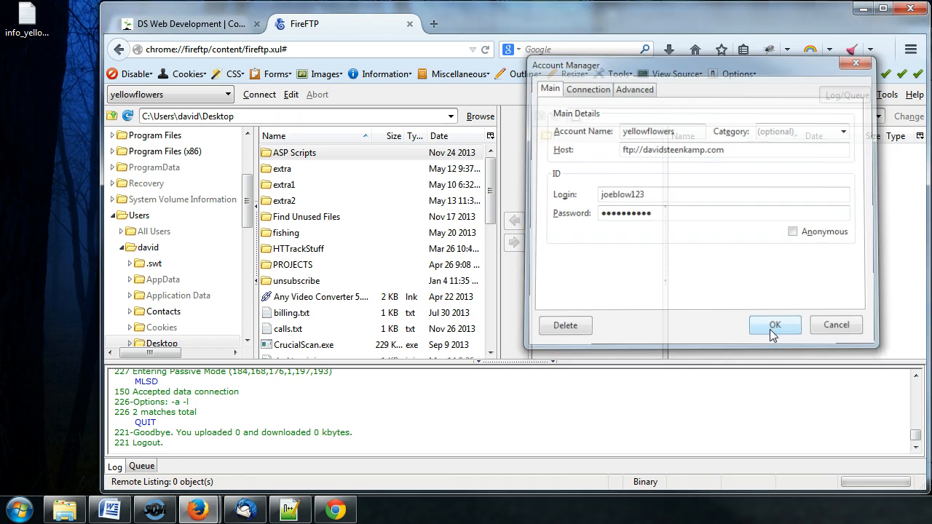
# Connect with the yellowflowers account and select the remote root / folder.
pyautogui.click(254, 96)
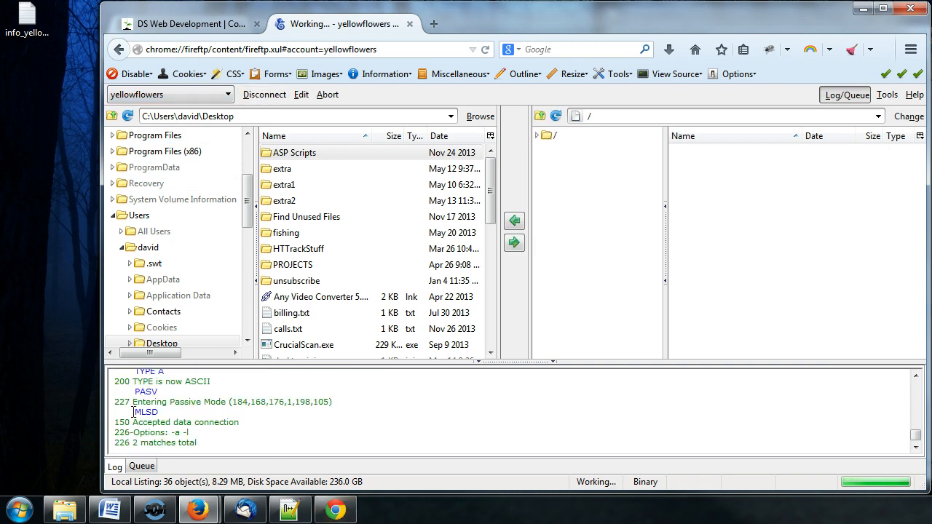
pyautogui.click(591, 136)
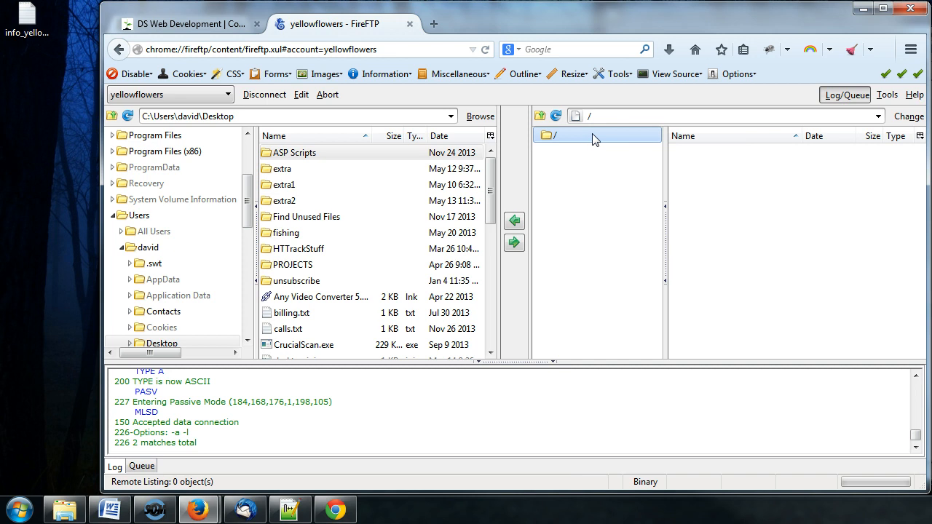